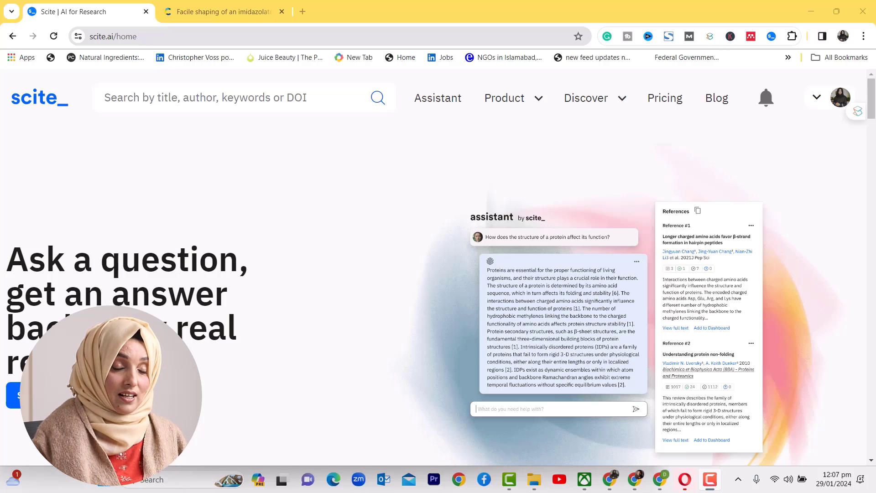
{"action": "scroll", "coordinate": [200, 322], "scroll_direction": "down", "scroll_amount": 3}
{"action": "scroll", "coordinate": [199, 322], "scroll_direction": "down", "scroll_amount": 2}
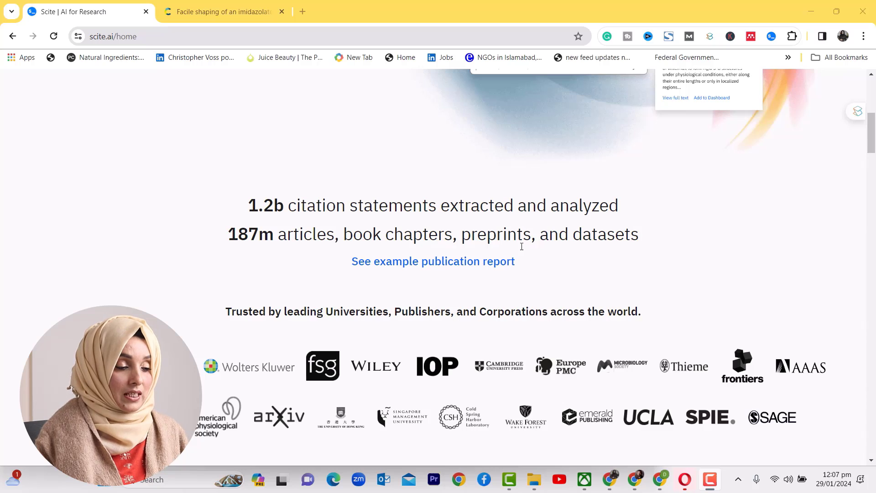
{"action": "scroll", "coordinate": [525, 257], "scroll_direction": "down", "scroll_amount": 3}
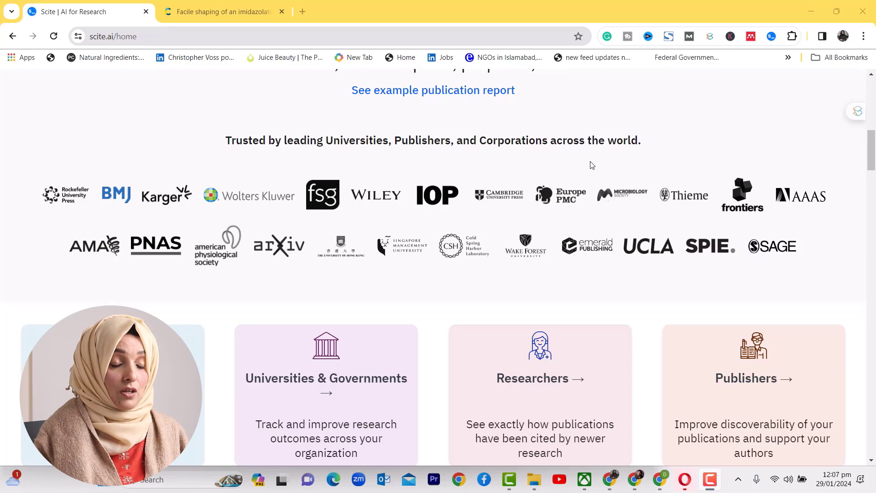
{"action": "scroll", "coordinate": [591, 166], "scroll_direction": "down", "scroll_amount": 2}
{"action": "scroll", "coordinate": [494, 280], "scroll_direction": "down", "scroll_amount": 3}
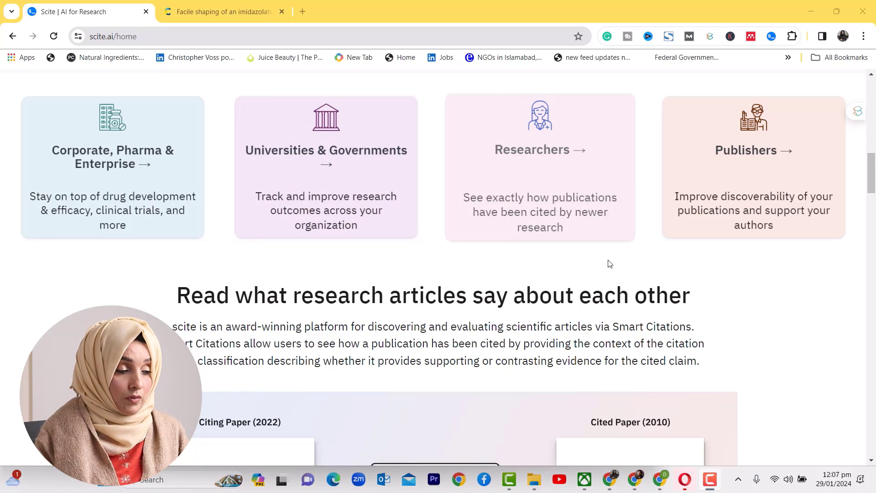
{"action": "scroll", "coordinate": [602, 266], "scroll_direction": "down", "scroll_amount": 2}
{"action": "scroll", "coordinate": [538, 271], "scroll_direction": "down", "scroll_amount": 1}
{"action": "scroll", "coordinate": [463, 273], "scroll_direction": "down", "scroll_amount": 1}
{"action": "scroll", "coordinate": [478, 216], "scroll_direction": "down", "scroll_amount": 2}
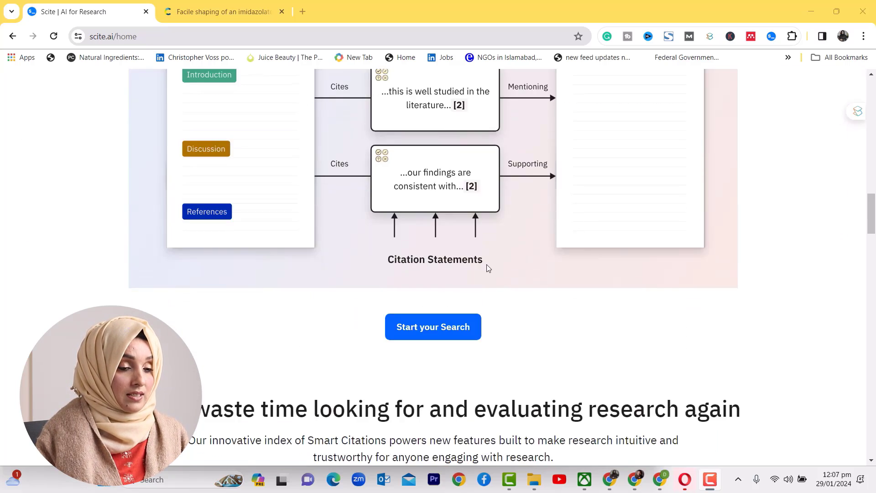
{"action": "scroll", "coordinate": [486, 266], "scroll_direction": "down", "scroll_amount": 3}
{"action": "scroll", "coordinate": [304, 251], "scroll_direction": "down", "scroll_amount": 3}
{"action": "scroll", "coordinate": [303, 251], "scroll_direction": "down", "scroll_amount": 3}
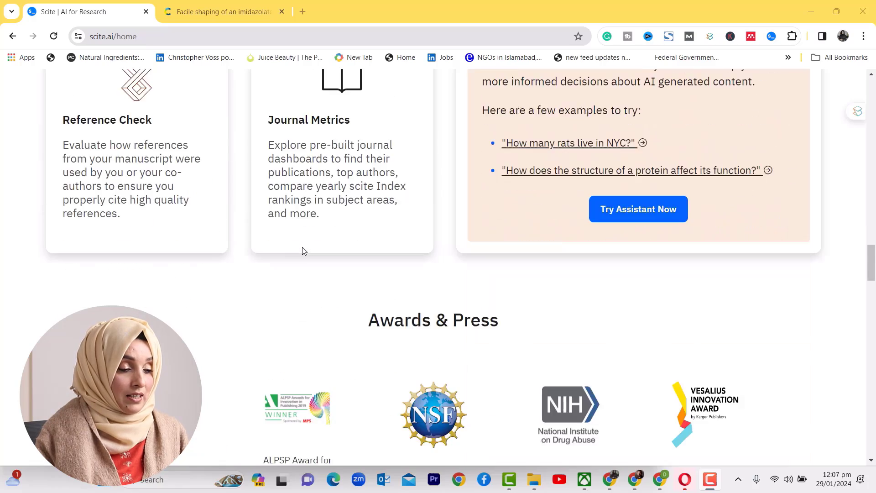
{"action": "scroll", "coordinate": [304, 274], "scroll_direction": "down", "scroll_amount": 3}
{"action": "scroll", "coordinate": [334, 288], "scroll_direction": "down", "scroll_amount": 4}
{"action": "scroll", "coordinate": [333, 286], "scroll_direction": "down", "scroll_amount": 3}
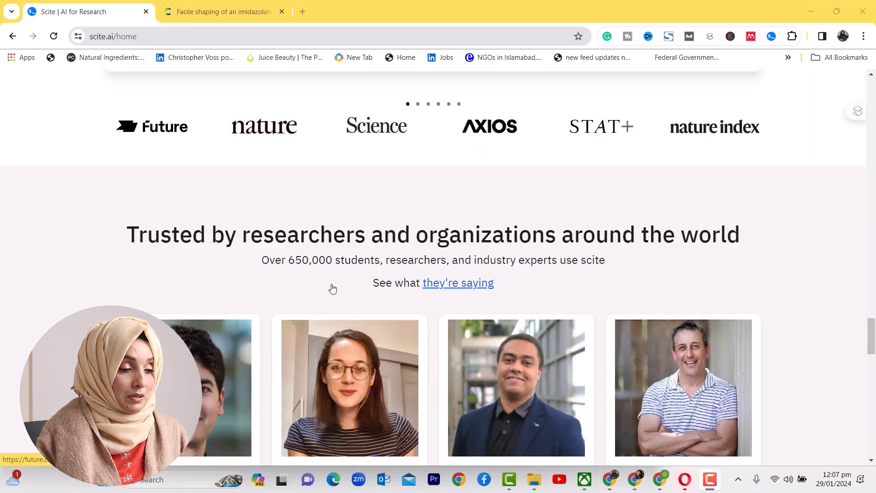
{"action": "scroll", "coordinate": [333, 286], "scroll_direction": "up", "scroll_amount": 3}
{"action": "scroll", "coordinate": [333, 286], "scroll_direction": "up", "scroll_amount": 6}
{"action": "scroll", "coordinate": [331, 284], "scroll_direction": "up", "scroll_amount": 4}
{"action": "scroll", "coordinate": [331, 283], "scroll_direction": "up", "scroll_amount": 5}
{"action": "scroll", "coordinate": [332, 284], "scroll_direction": "up", "scroll_amount": 5}
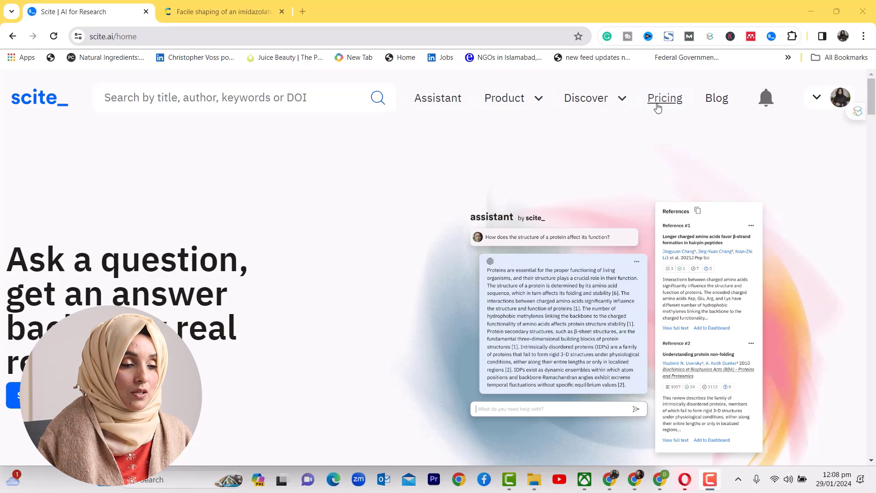
Visit the Students page, skip the discount email, and open the 'Writing a paper with scite' guide.
{"action": "left_click", "coordinate": [622, 105]}
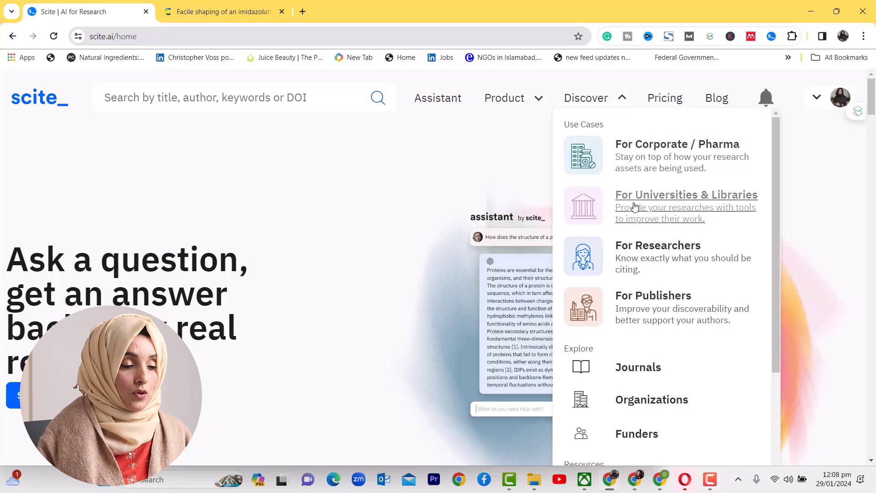
{"action": "left_click", "coordinate": [639, 255]}
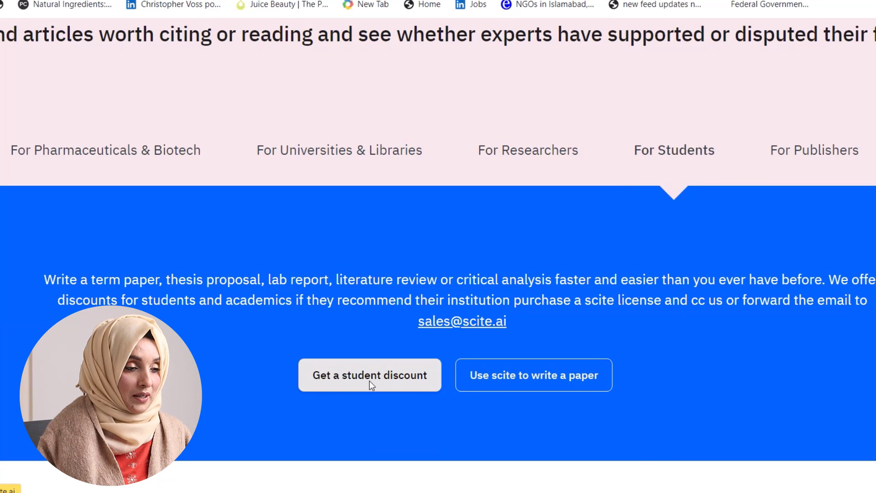
{"action": "left_click", "coordinate": [369, 381]}
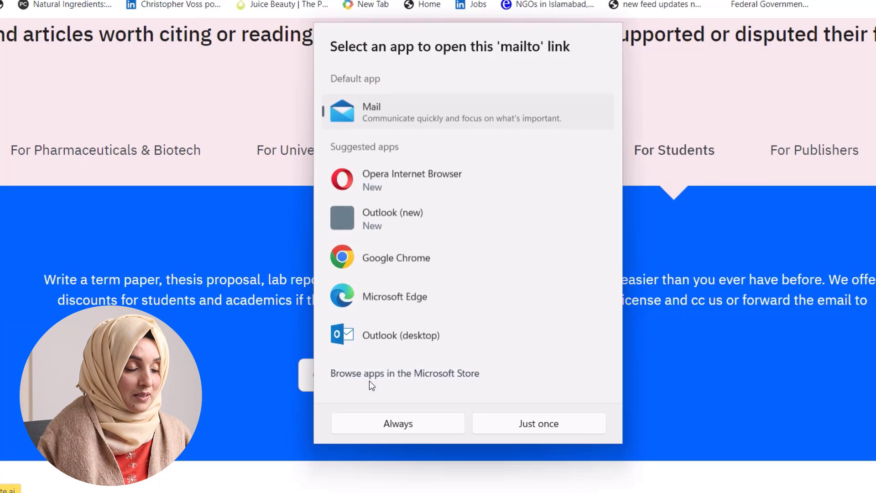
{"action": "left_click", "coordinate": [638, 90]}
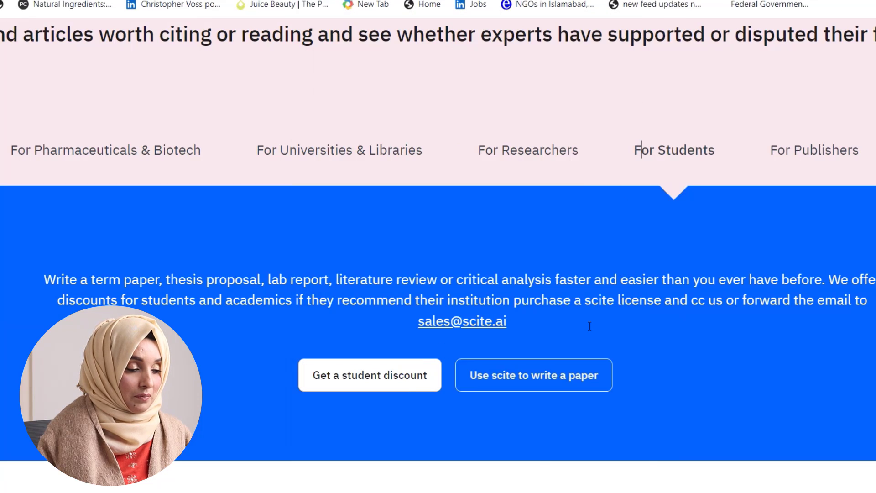
{"action": "left_click", "coordinate": [490, 392]}
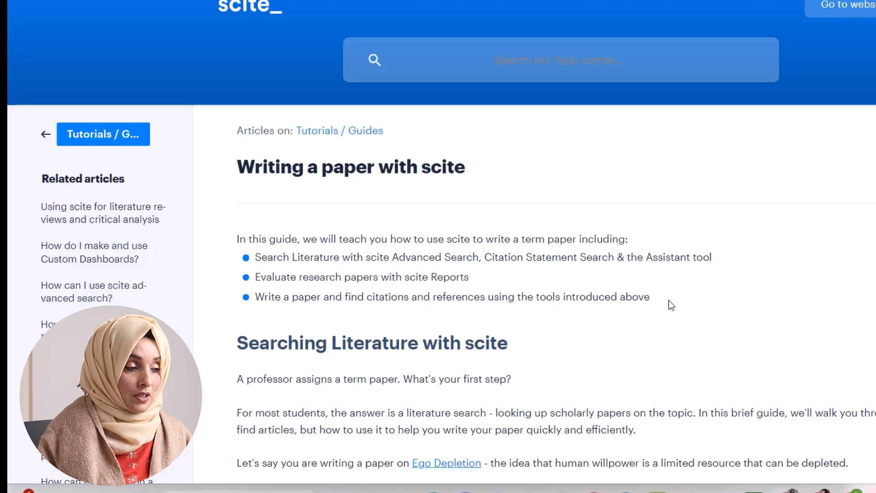
{"action": "scroll", "coordinate": [677, 300], "scroll_direction": "down", "scroll_amount": 2}
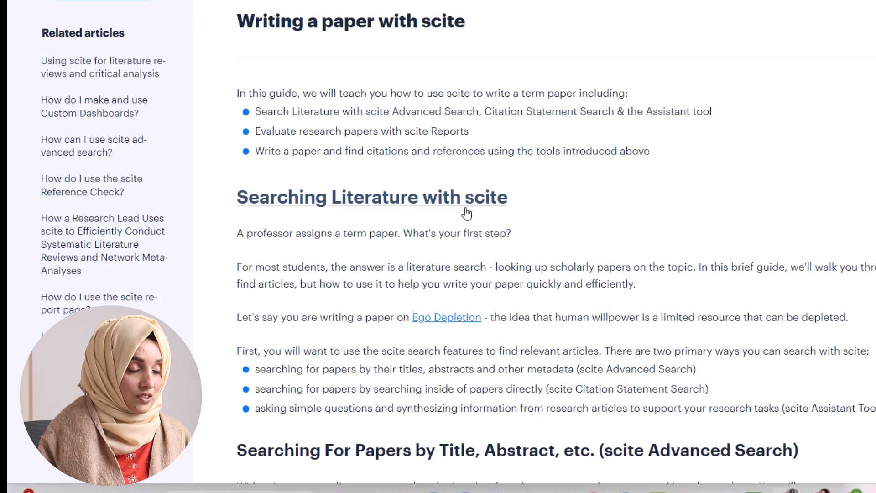
{"action": "scroll", "coordinate": [262, 315], "scroll_direction": "down", "scroll_amount": 4}
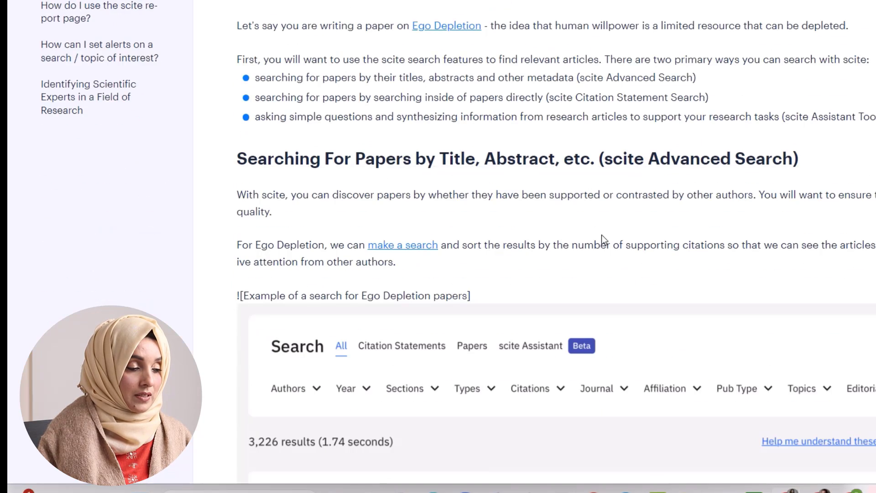
{"action": "scroll", "coordinate": [448, 264], "scroll_direction": "down", "scroll_amount": 3}
{"action": "scroll", "coordinate": [518, 271], "scroll_direction": "up", "scroll_amount": 6}
{"action": "scroll", "coordinate": [518, 272], "scroll_direction": "up", "scroll_amount": 3}
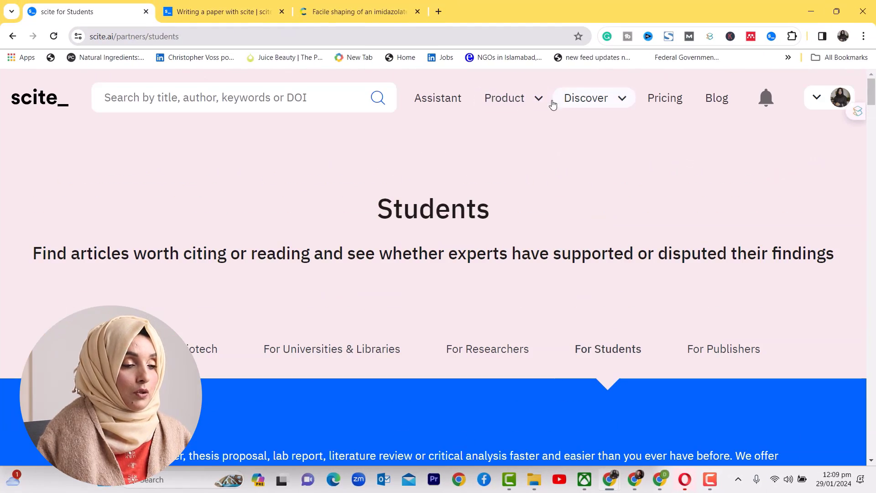
Search citations for 'application of imidazole based ionicliquids in NSAID's'.
{"action": "left_click", "coordinate": [541, 103]}
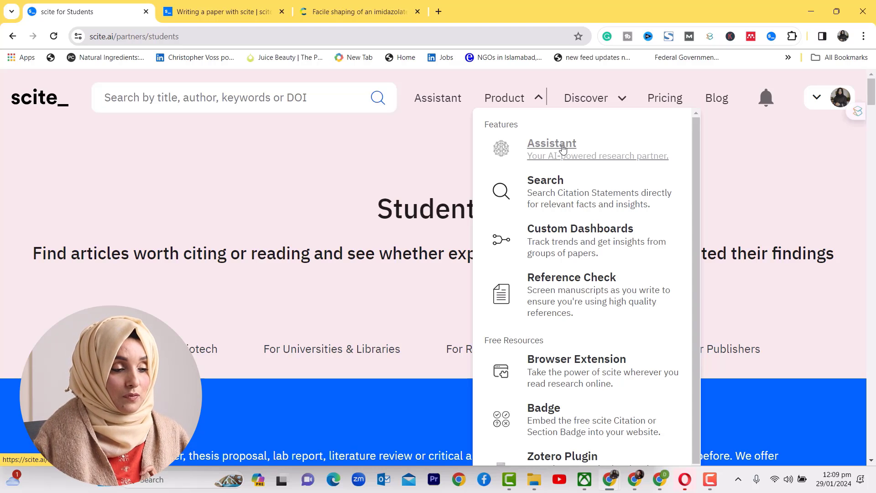
{"action": "left_click", "coordinate": [546, 181]}
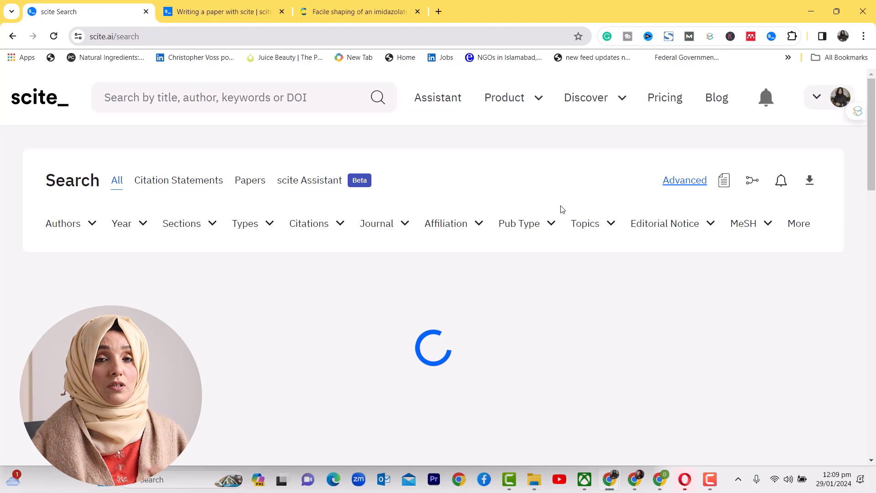
{"action": "left_click", "coordinate": [261, 89]}
{"action": "type", "text": "application of imidazole based ionicliquids in NSAID's"}
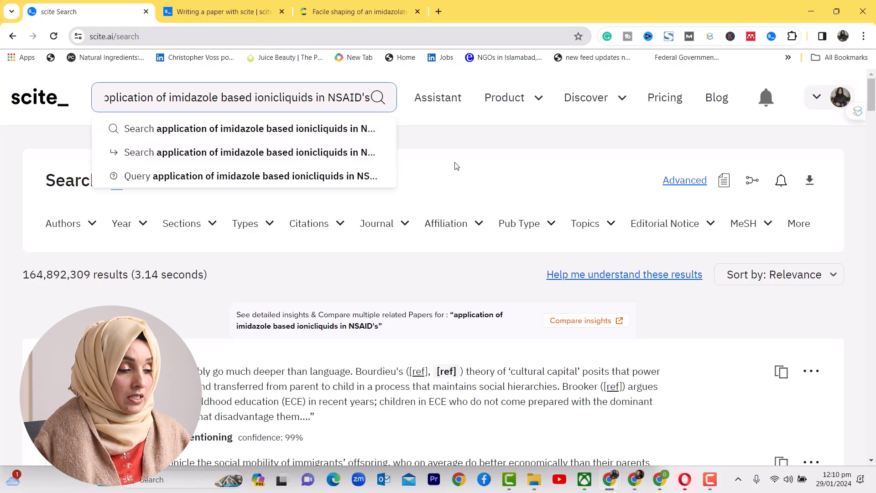
{"action": "left_click", "coordinate": [455, 165]}
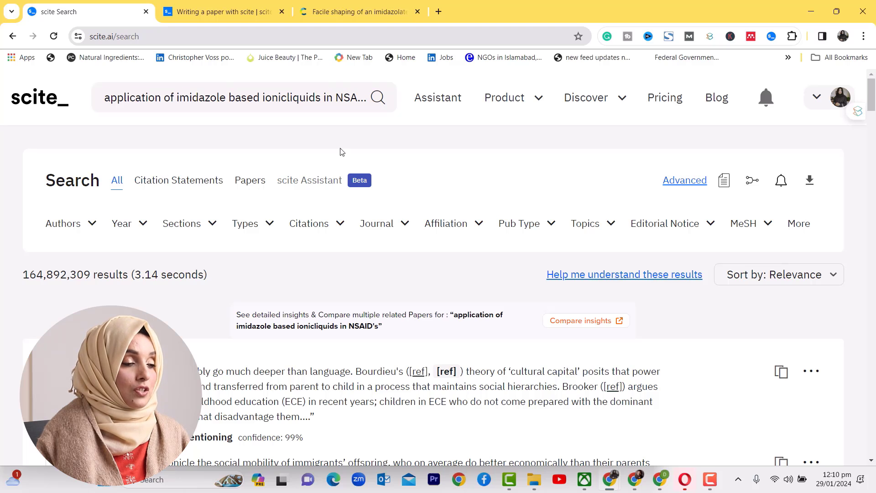
{"action": "left_click", "coordinate": [378, 98]}
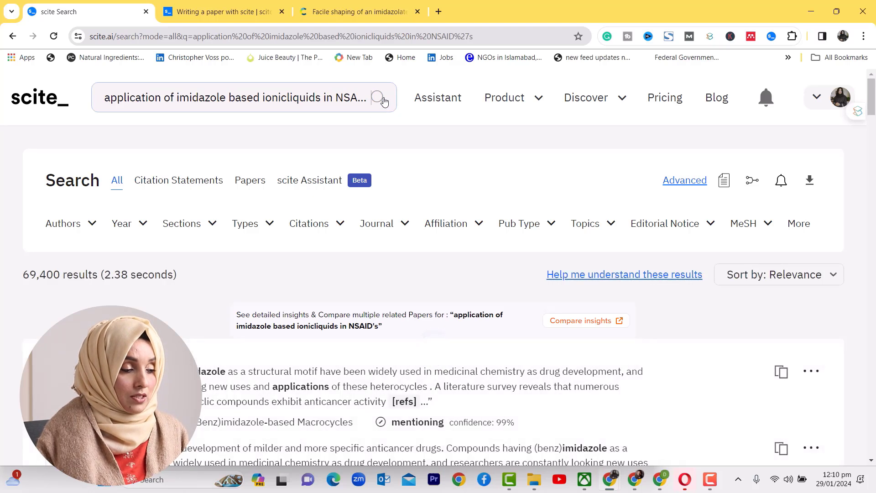
{"action": "scroll", "coordinate": [175, 269], "scroll_direction": "down", "scroll_amount": 5}
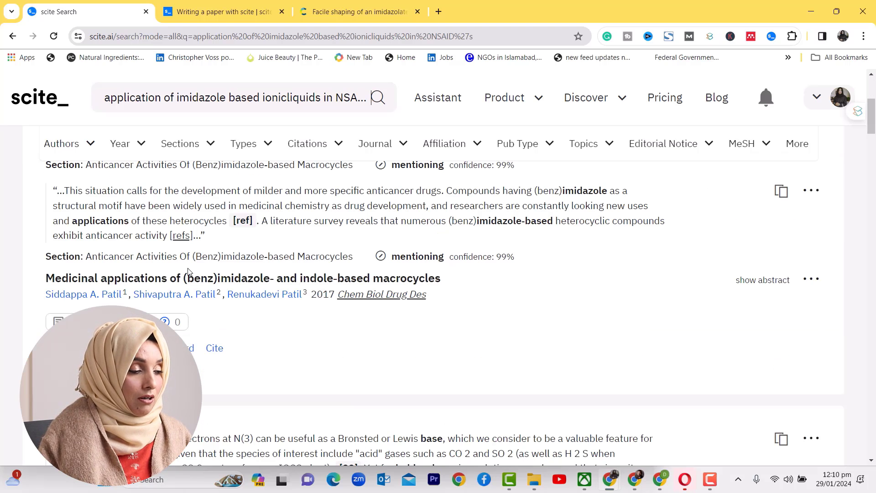
{"action": "scroll", "coordinate": [379, 341], "scroll_direction": "down", "scroll_amount": 4}
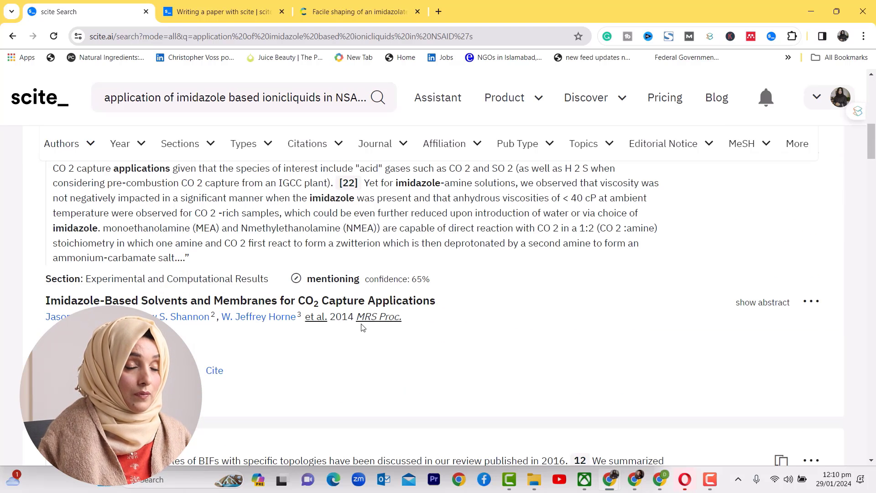
{"action": "scroll", "coordinate": [361, 327], "scroll_direction": "up", "scroll_amount": 10}
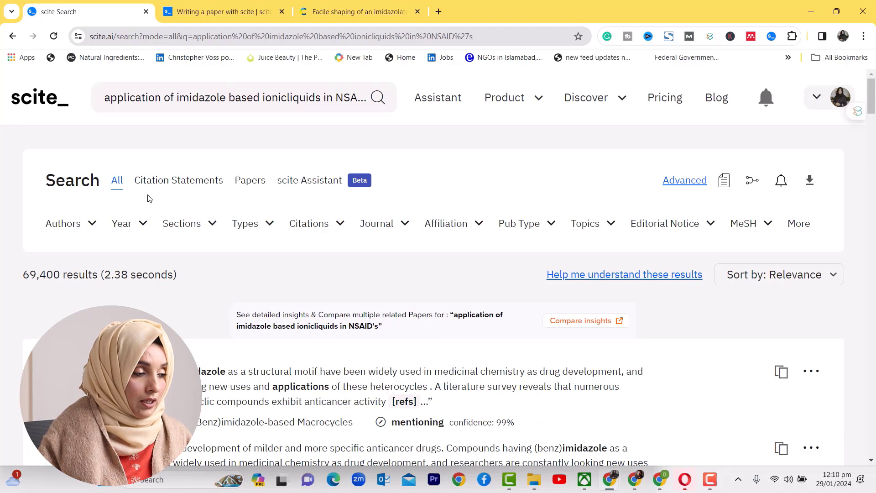
{"action": "scroll", "coordinate": [187, 307], "scroll_direction": "down", "scroll_amount": 2}
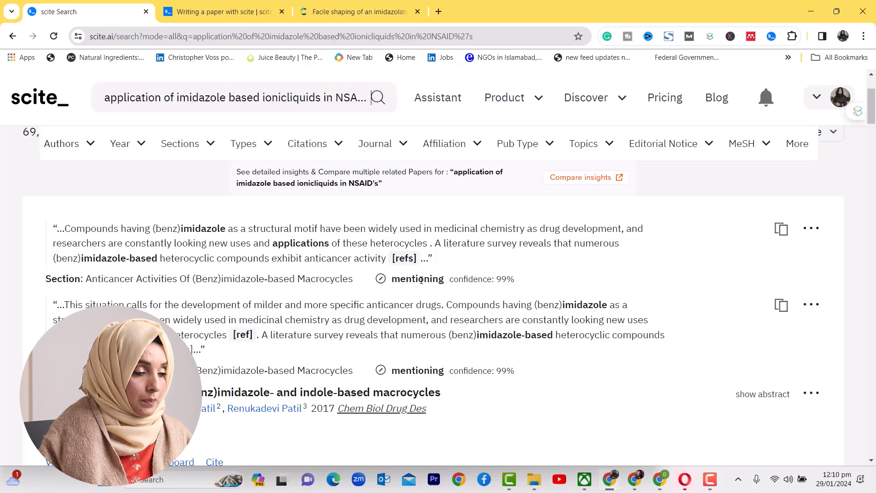
{"action": "left_click_drag", "start_coordinate": [392, 279], "coordinate": [514, 278]}
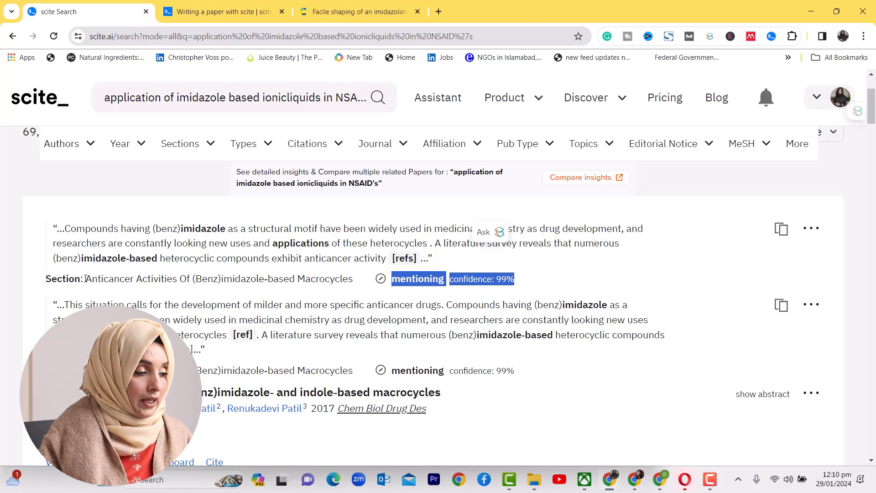
{"action": "left_click_drag", "start_coordinate": [88, 279], "coordinate": [362, 281]}
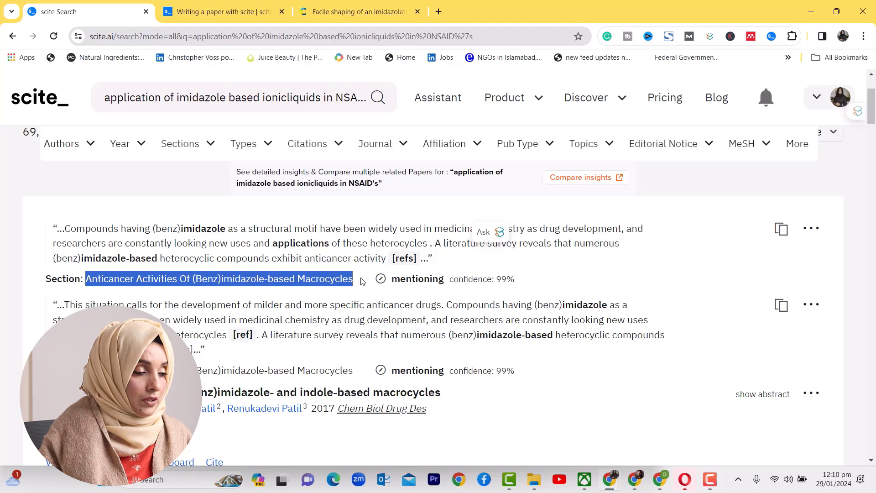
{"action": "scroll", "coordinate": [246, 275], "scroll_direction": "down", "scroll_amount": 3}
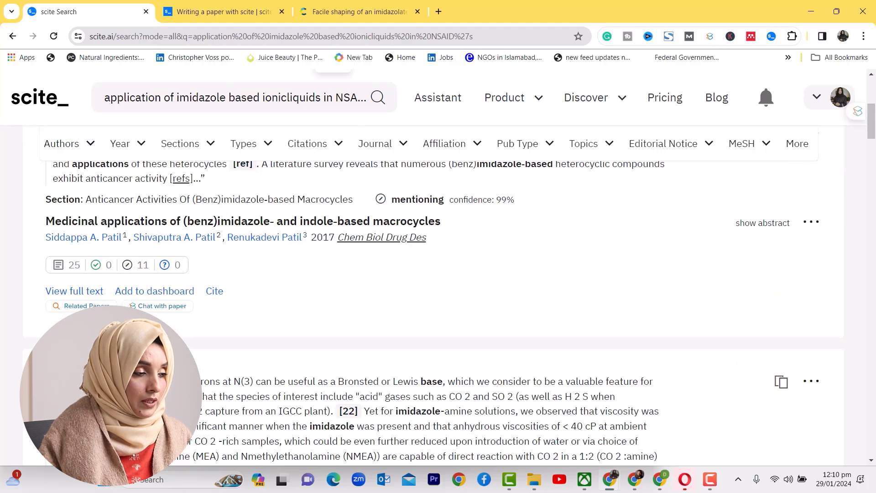
{"action": "scroll", "coordinate": [220, 314], "scroll_direction": "down", "scroll_amount": 1}
{"action": "scroll", "coordinate": [221, 314], "scroll_direction": "down", "scroll_amount": 1}
{"action": "scroll", "coordinate": [221, 314], "scroll_direction": "down", "scroll_amount": 1}
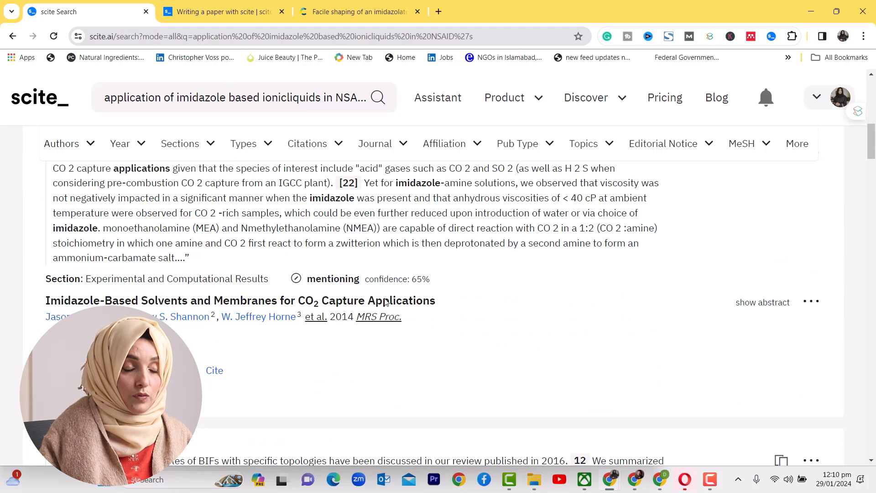
{"action": "scroll", "coordinate": [98, 278], "scroll_direction": "up", "scroll_amount": 3}
{"action": "scroll", "coordinate": [172, 205], "scroll_direction": "up", "scroll_amount": 3}
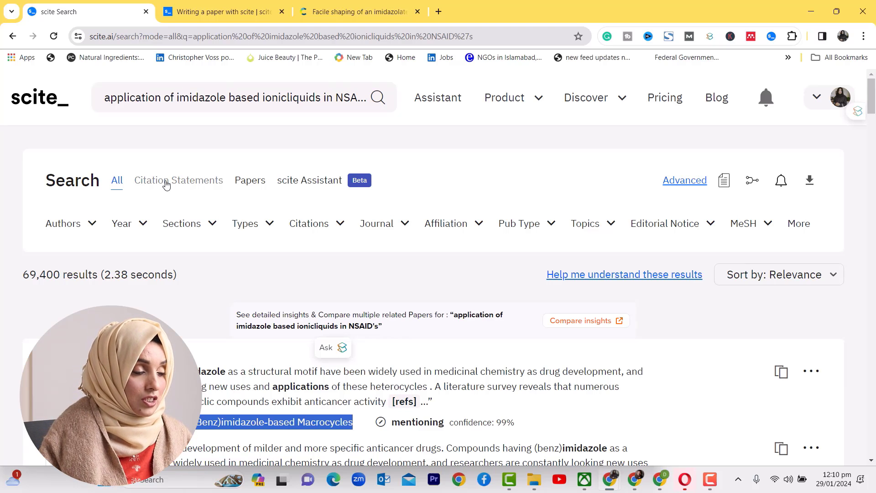
Filter the results to citation statements and select the first citation's quote.
{"action": "left_click", "coordinate": [166, 183]}
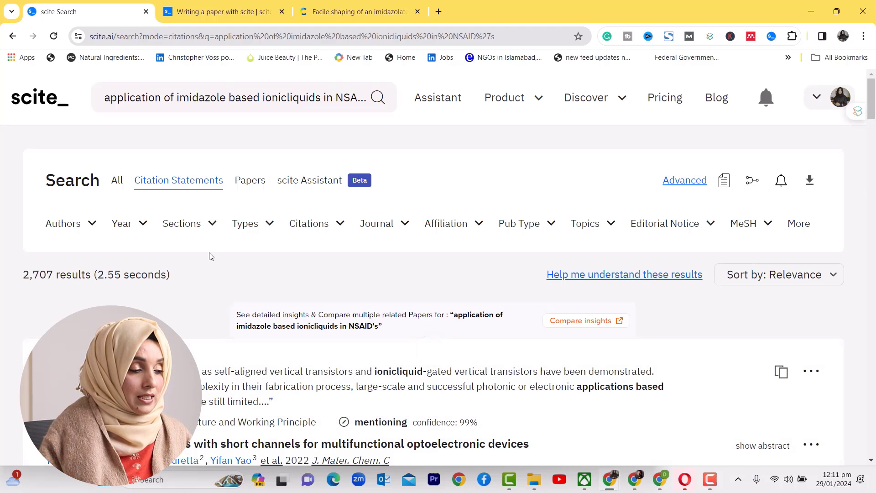
{"action": "scroll", "coordinate": [332, 239], "scroll_direction": "down", "scroll_amount": 3}
{"action": "scroll", "coordinate": [335, 260], "scroll_direction": "up", "scroll_amount": 1}
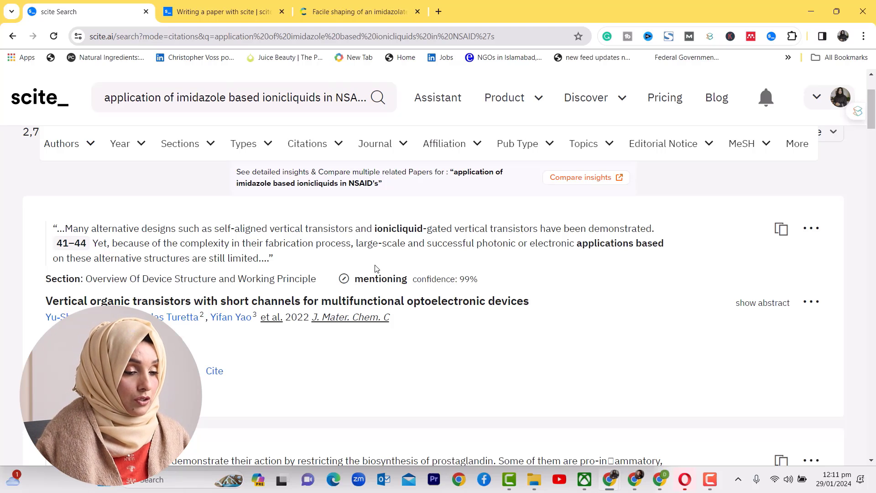
{"action": "left_click", "coordinate": [811, 228]}
{"action": "triple_click", "coordinate": [306, 265]}
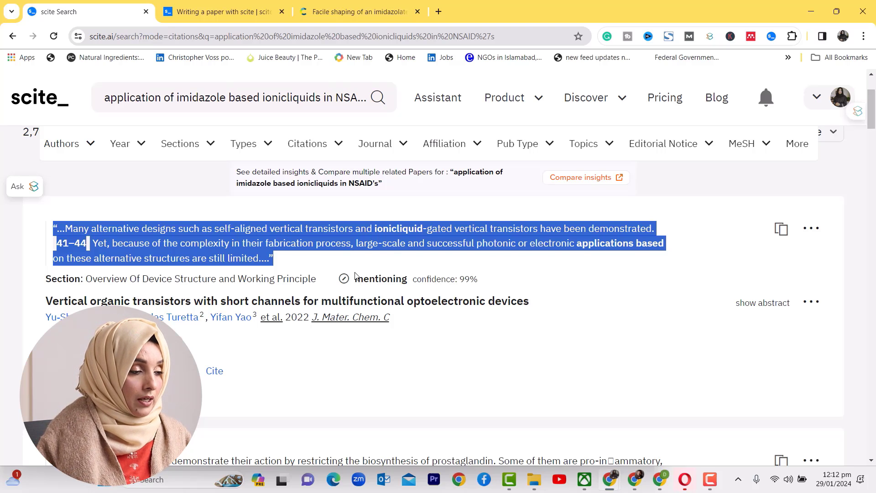
{"action": "scroll", "coordinate": [353, 271], "scroll_direction": "up", "scroll_amount": 2}
Switch to Papers and open the imidazolate-based MOF on ceramic beads paper report.
{"action": "left_click", "coordinate": [244, 183]}
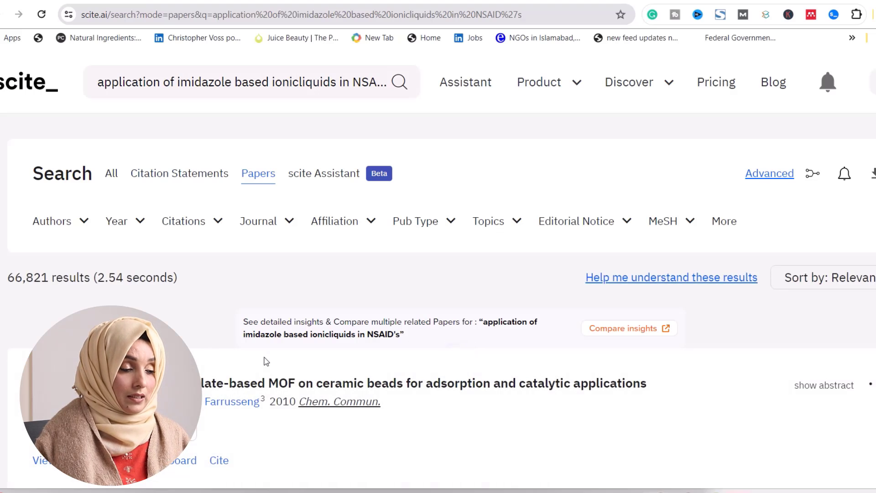
{"action": "scroll", "coordinate": [276, 357], "scroll_direction": "down", "scroll_amount": 2}
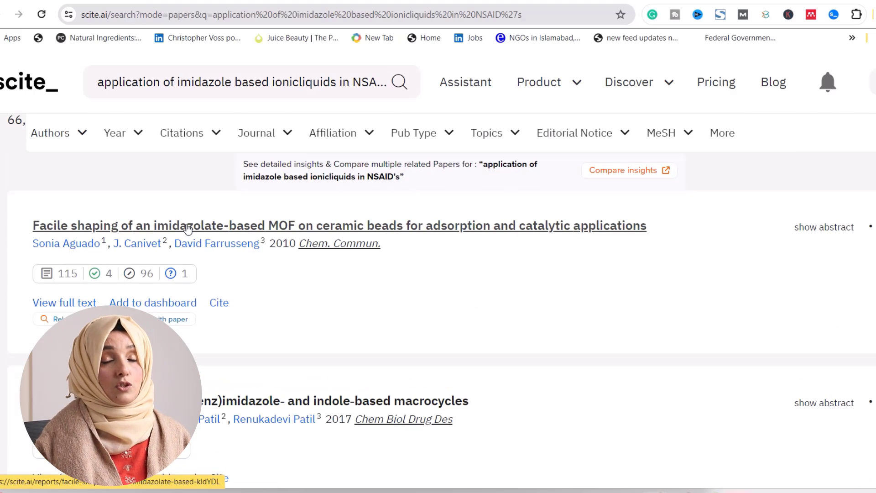
{"action": "left_click", "coordinate": [188, 228]}
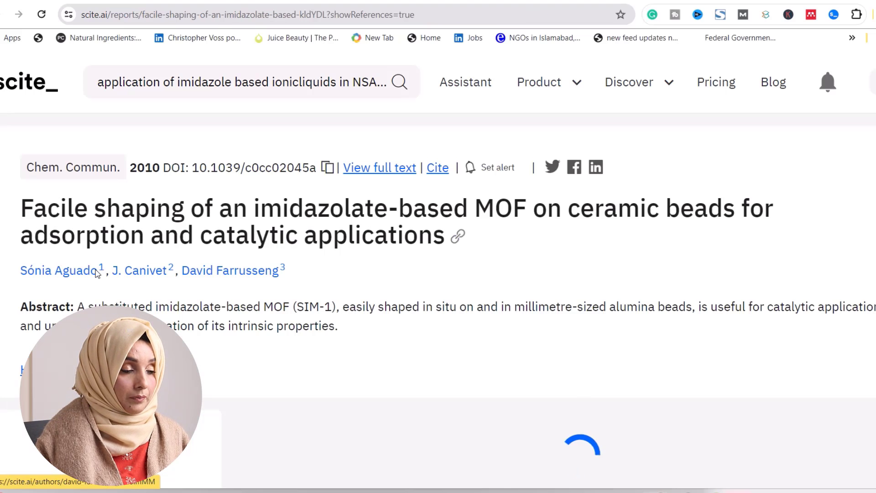
{"action": "scroll", "coordinate": [294, 250], "scroll_direction": "down", "scroll_amount": 1}
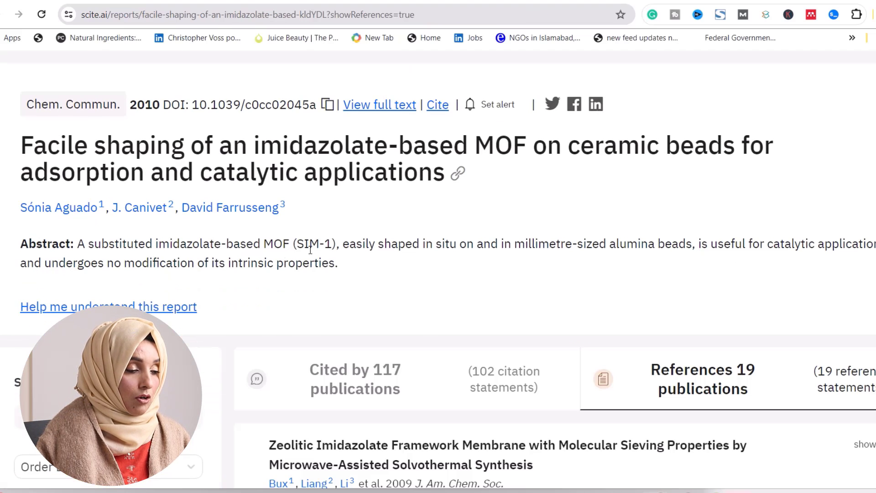
{"action": "scroll", "coordinate": [315, 277], "scroll_direction": "down", "scroll_amount": 2}
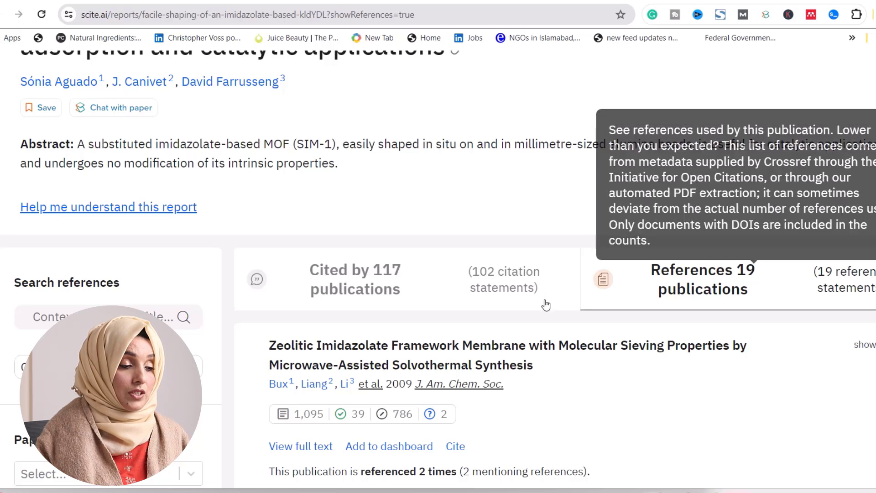
{"action": "scroll", "coordinate": [557, 342], "scroll_direction": "down", "scroll_amount": 2}
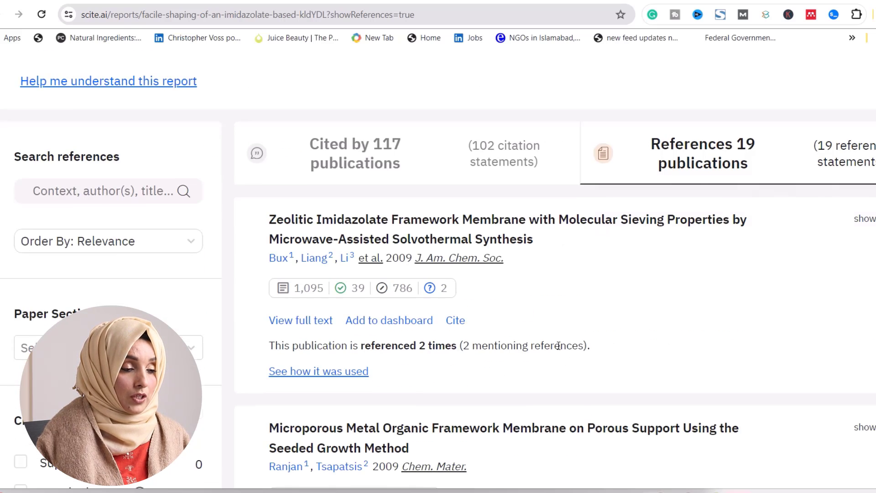
{"action": "scroll", "coordinate": [780, 333], "scroll_direction": "up", "scroll_amount": 3}
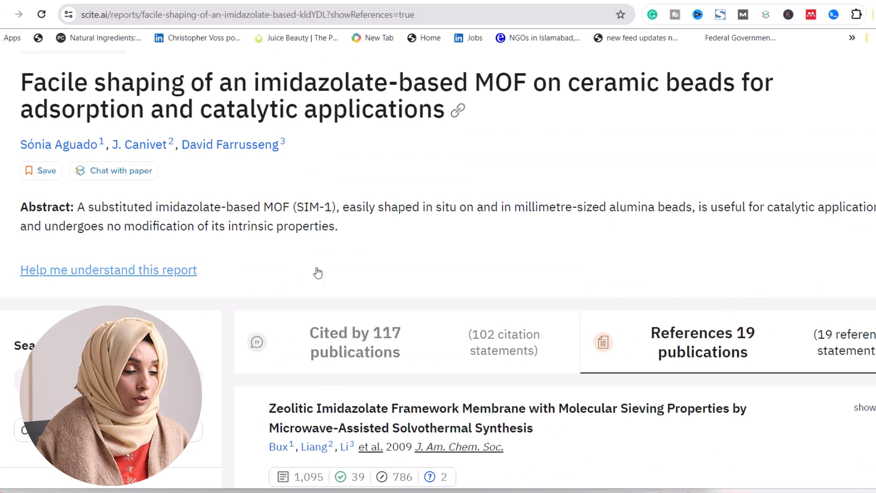
{"action": "scroll", "coordinate": [360, 270], "scroll_direction": "down", "scroll_amount": 3}
{"action": "scroll", "coordinate": [456, 319], "scroll_direction": "down", "scroll_amount": 4}
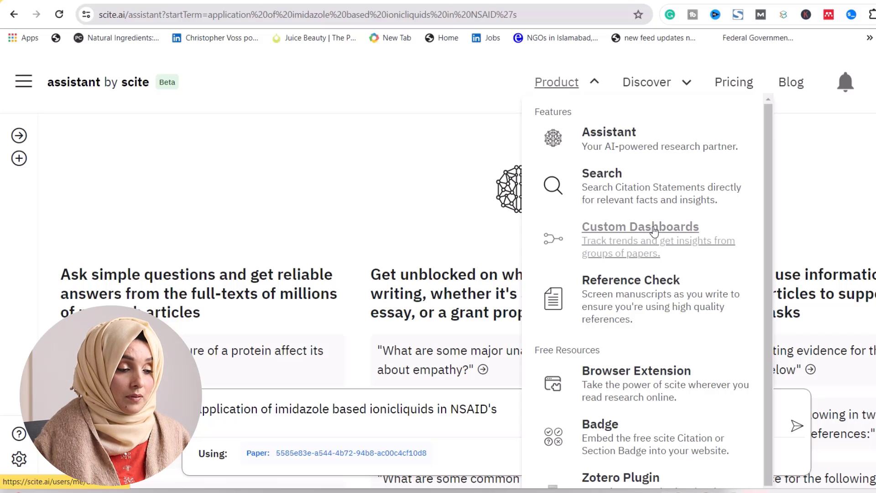
Open the Custom Dashboards page from the Product menu.
{"action": "left_click", "coordinate": [654, 231]}
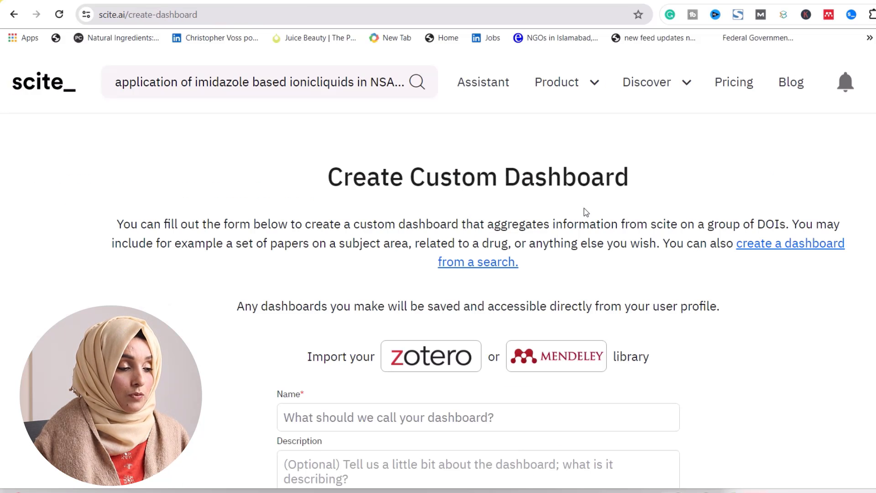
{"action": "scroll", "coordinate": [584, 213], "scroll_direction": "down", "scroll_amount": 3}
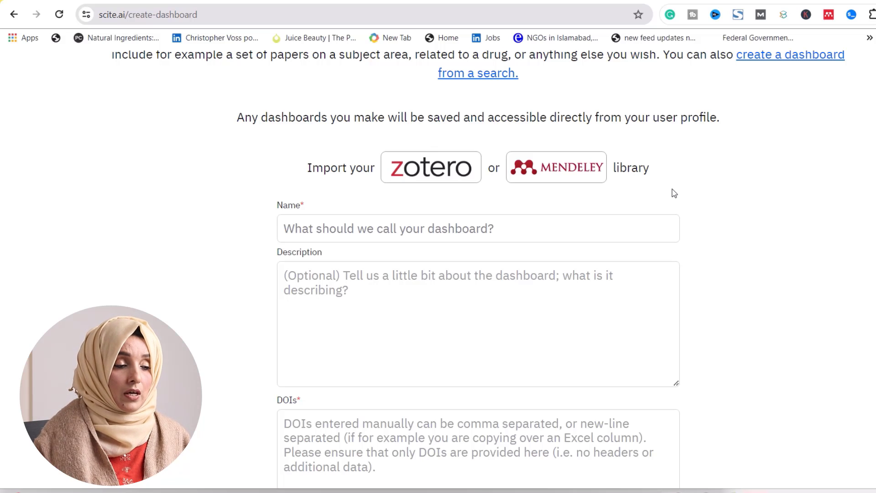
{"action": "left_click", "coordinate": [553, 227]}
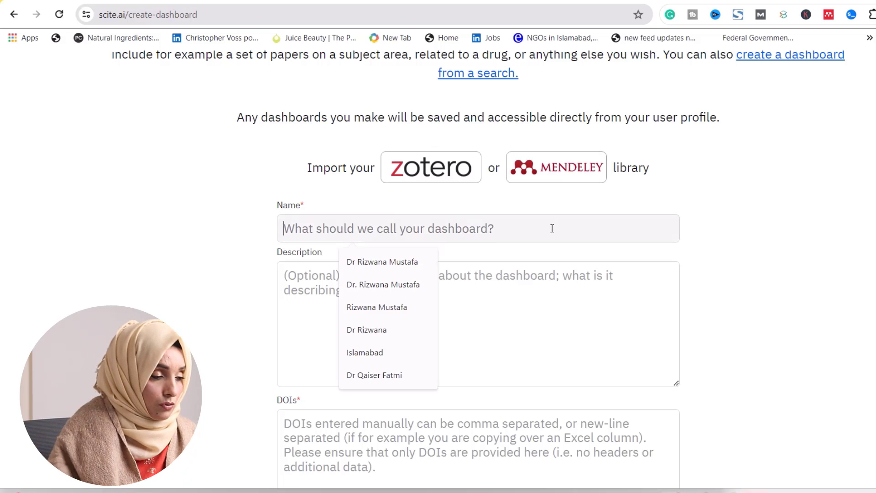
{"action": "left_click", "coordinate": [401, 263]}
{"action": "left_click", "coordinate": [397, 282]}
{"action": "type", "text": "LS"}
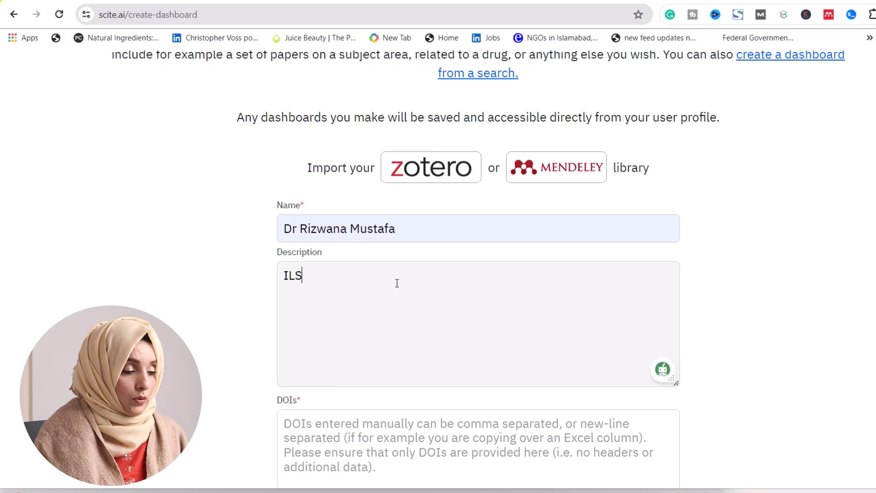
{"action": "scroll", "coordinate": [408, 291], "scroll_direction": "down", "scroll_amount": 2}
{"action": "left_click", "coordinate": [406, 349]}
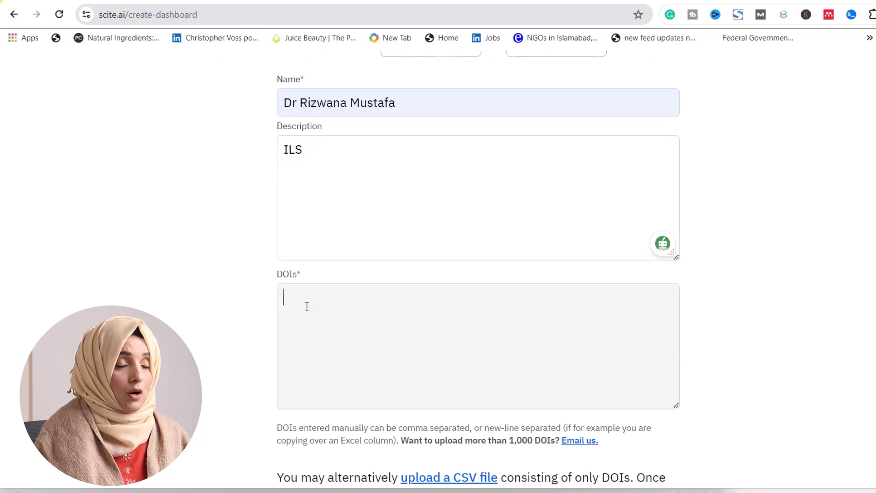
{"action": "scroll", "coordinate": [370, 320], "scroll_direction": "down", "scroll_amount": 2}
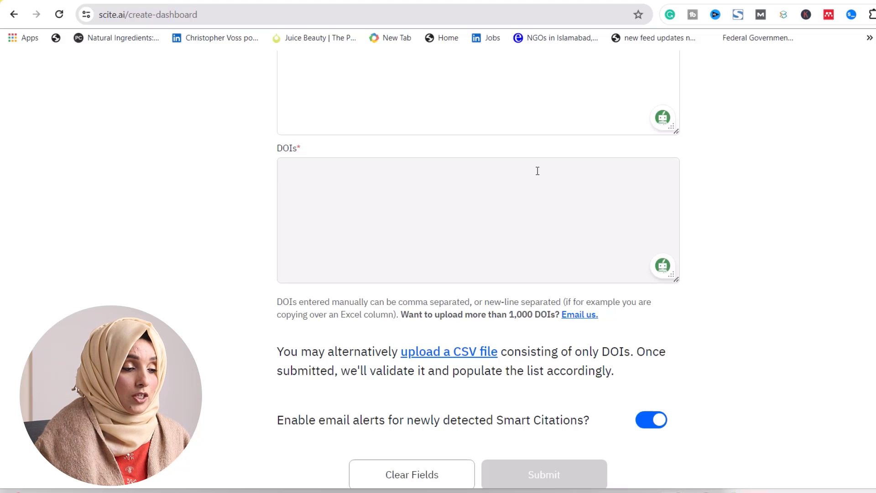
{"action": "scroll", "coordinate": [539, 170], "scroll_direction": "up", "scroll_amount": 3}
{"action": "scroll", "coordinate": [537, 171], "scroll_direction": "up", "scroll_amount": 1}
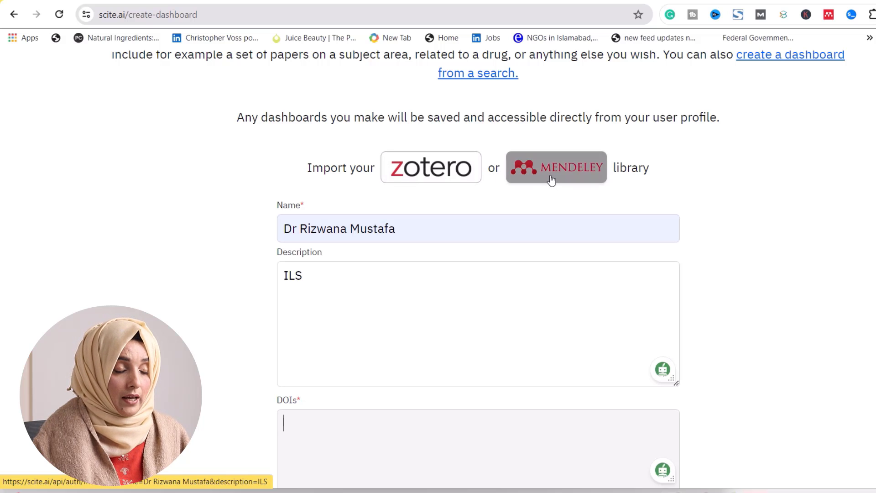
Authorize Mendeley and submit five Unfiled papers, including 'Technological singularity by culture'.
{"action": "left_click", "coordinate": [551, 181]}
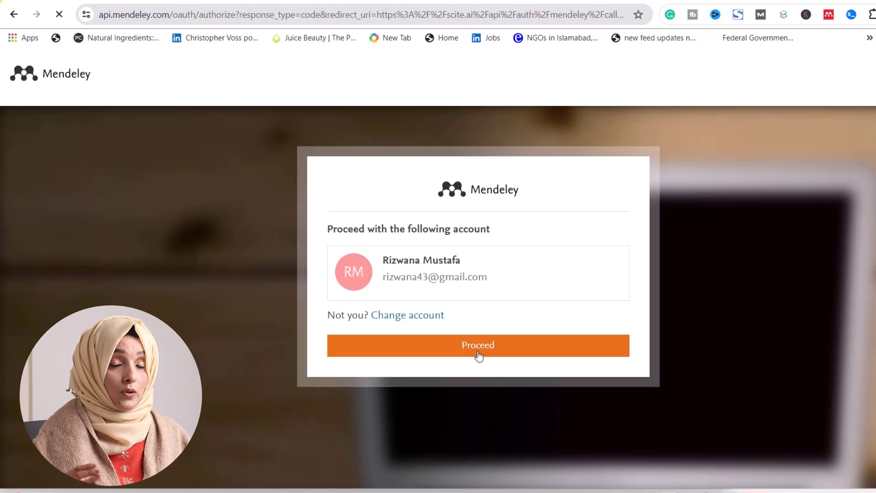
{"action": "left_click", "coordinate": [478, 355]}
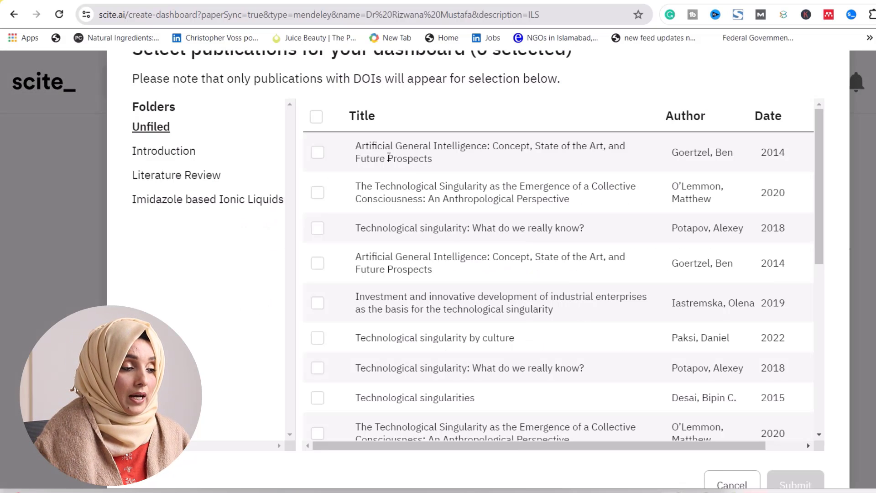
{"action": "left_click", "coordinate": [317, 153]}
{"action": "left_click", "coordinate": [317, 192]}
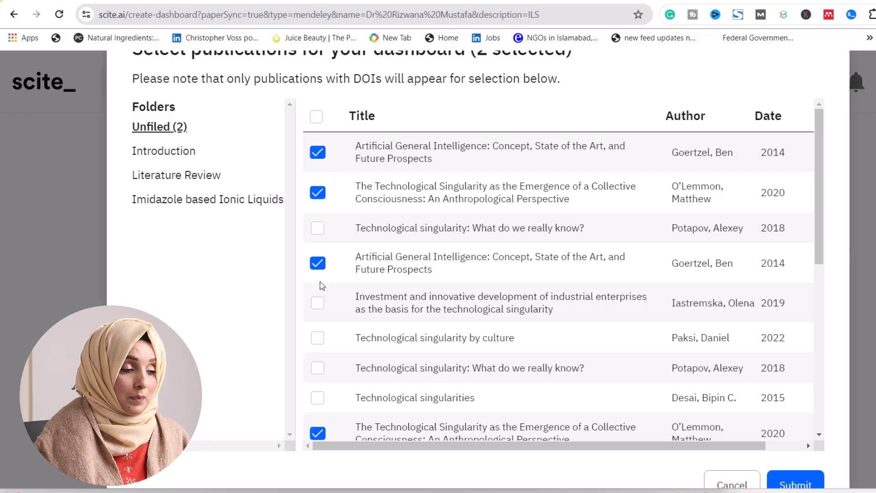
{"action": "left_click", "coordinate": [316, 306]}
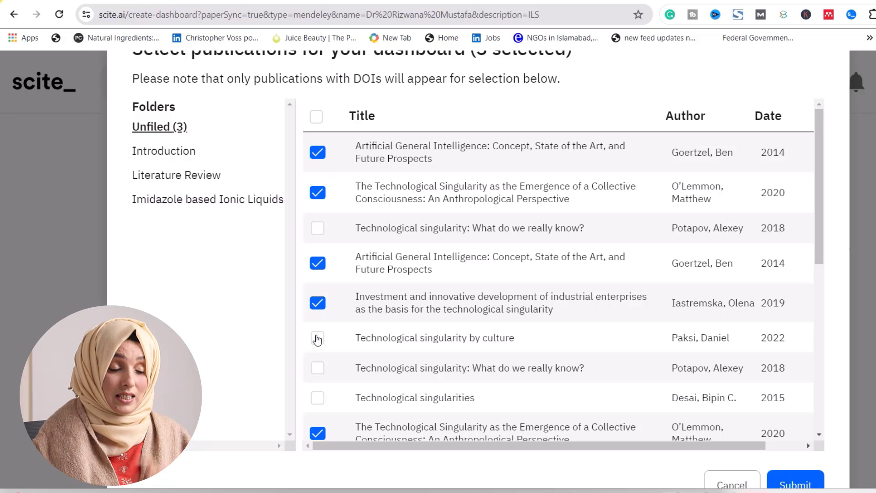
{"action": "left_click", "coordinate": [317, 338]}
{"action": "scroll", "coordinate": [318, 351], "scroll_direction": "down", "scroll_amount": 2}
{"action": "left_click", "coordinate": [317, 348]}
{"action": "scroll", "coordinate": [645, 366], "scroll_direction": "down", "scroll_amount": 2}
{"action": "left_click", "coordinate": [794, 482]}
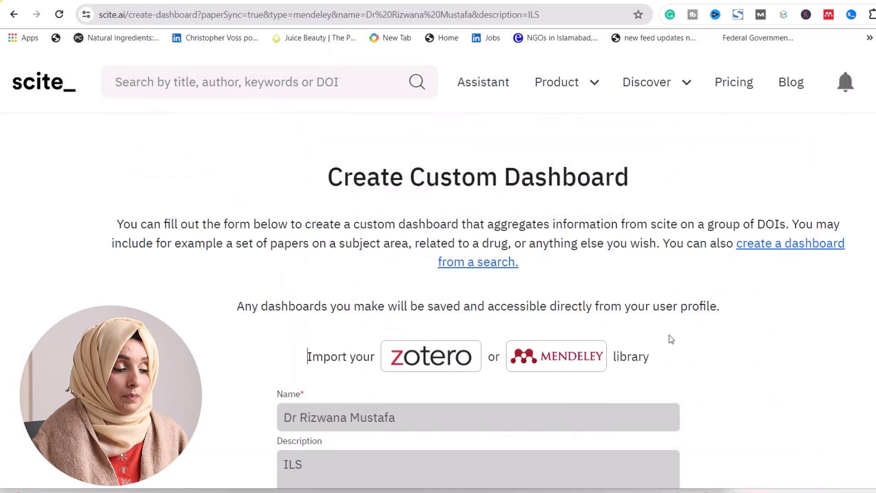
{"action": "scroll", "coordinate": [668, 336], "scroll_direction": "down", "scroll_amount": 2}
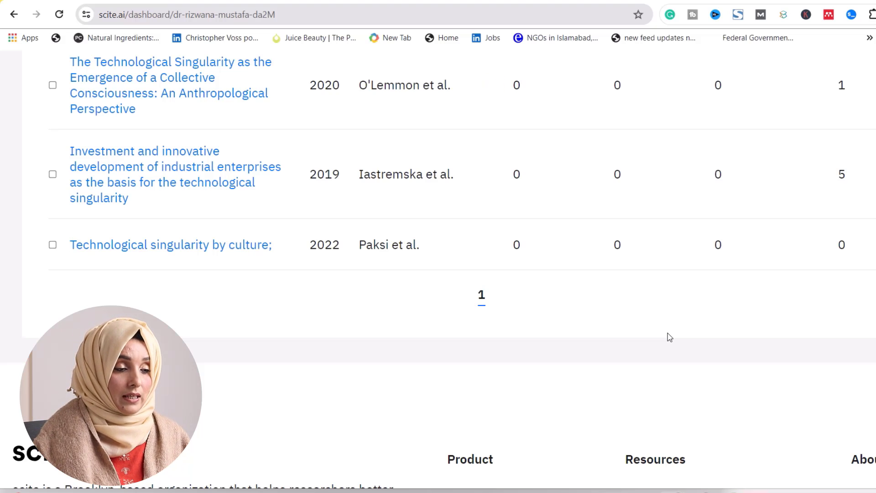
{"action": "scroll", "coordinate": [669, 337], "scroll_direction": "up", "scroll_amount": 7}
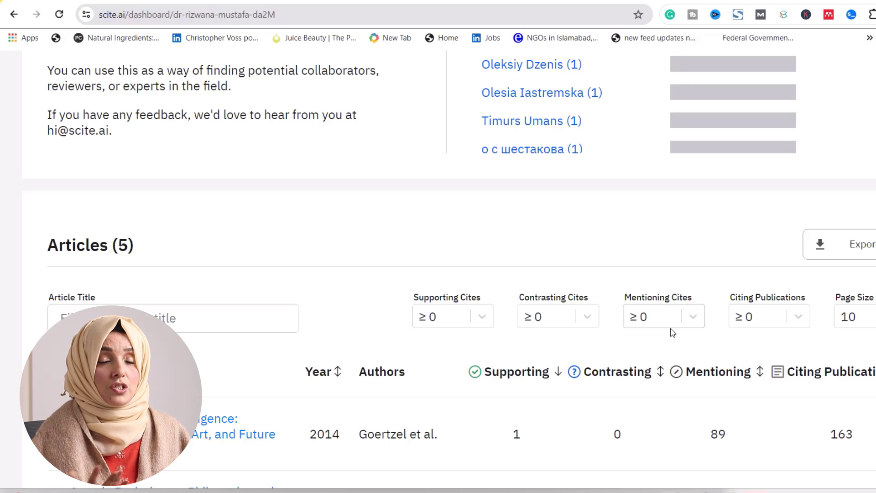
{"action": "scroll", "coordinate": [279, 211], "scroll_direction": "up", "scroll_amount": 10}
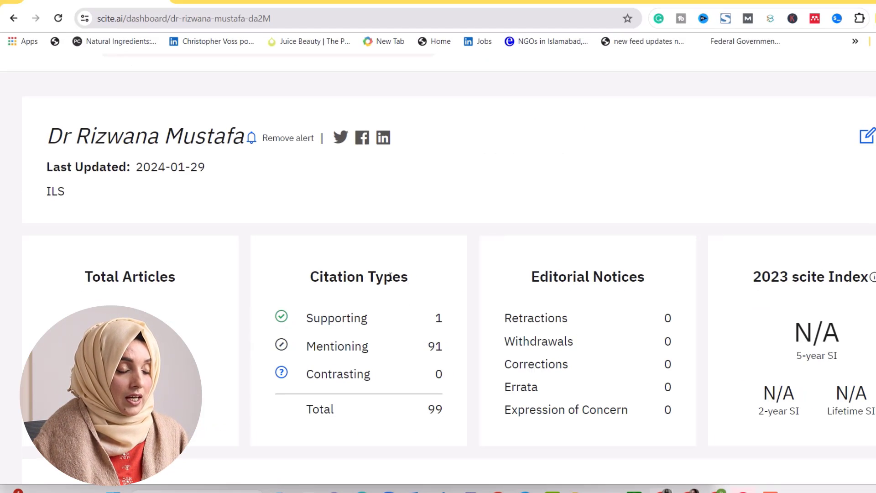
{"action": "scroll", "coordinate": [768, 345], "scroll_direction": "down", "scroll_amount": 1}
{"action": "scroll", "coordinate": [358, 293], "scroll_direction": "down", "scroll_amount": 5}
{"action": "scroll", "coordinate": [358, 294], "scroll_direction": "down", "scroll_amount": 2}
{"action": "scroll", "coordinate": [445, 283], "scroll_direction": "down", "scroll_amount": 2}
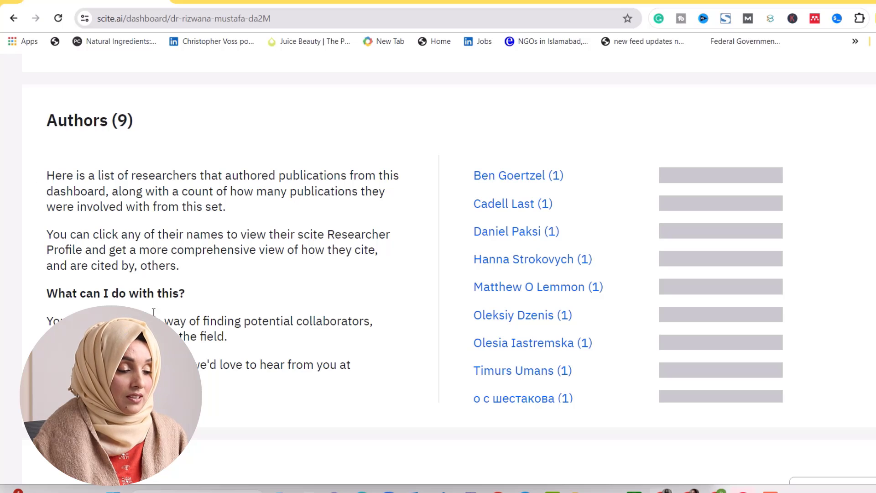
{"action": "scroll", "coordinate": [486, 272], "scroll_direction": "up", "scroll_amount": 5}
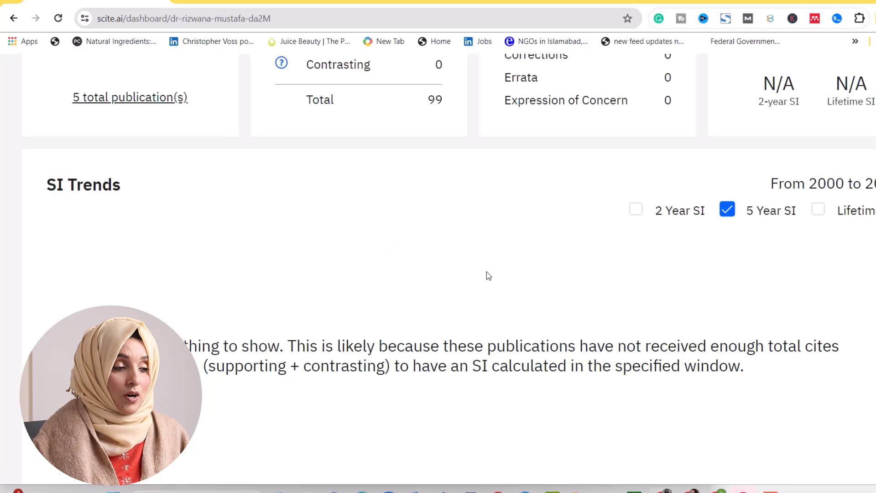
{"action": "scroll", "coordinate": [498, 281], "scroll_direction": "up", "scroll_amount": 3}
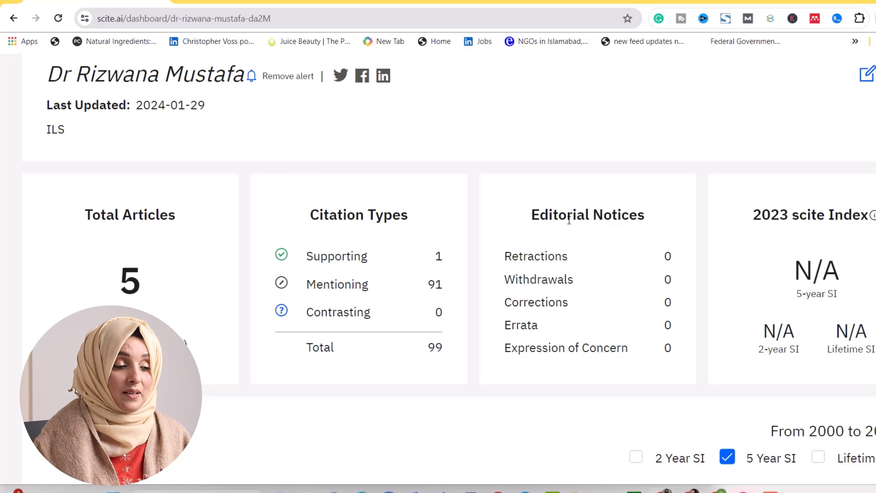
{"action": "scroll", "coordinate": [575, 226], "scroll_direction": "down", "scroll_amount": 3}
{"action": "scroll", "coordinate": [579, 236], "scroll_direction": "down", "scroll_amount": 2}
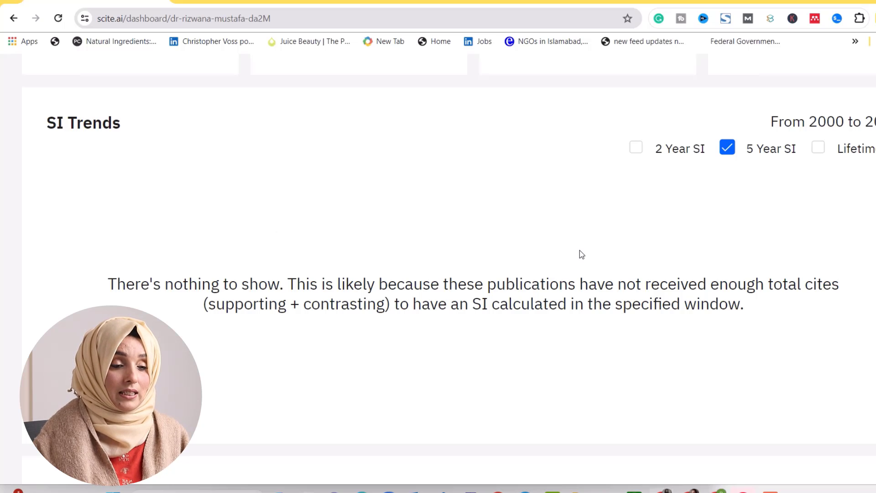
{"action": "scroll", "coordinate": [580, 250], "scroll_direction": "up", "scroll_amount": 3}
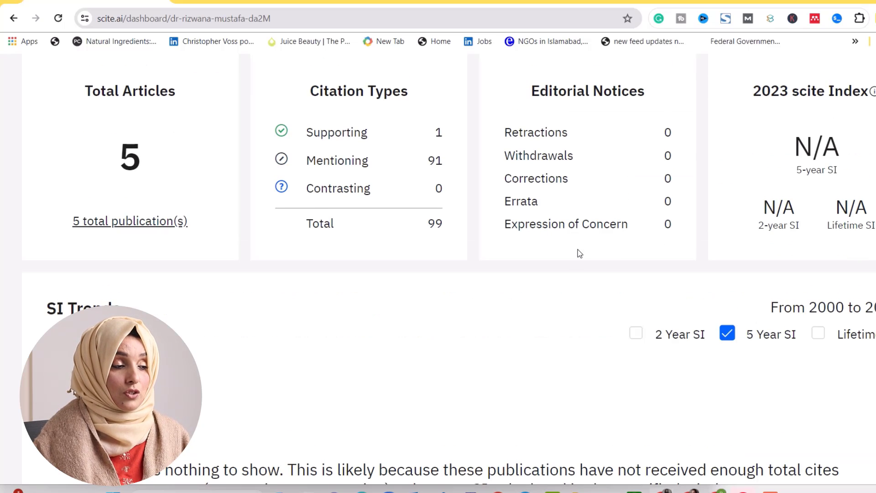
{"action": "scroll", "coordinate": [325, 153], "scroll_direction": "up", "scroll_amount": 3}
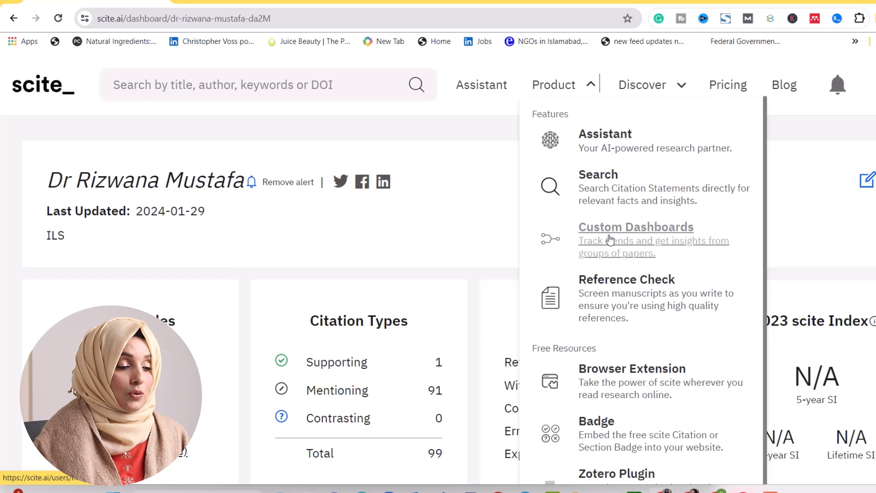
Upload 'Technological Singularities.docx' and run a Reference Check on it.
{"action": "left_click", "coordinate": [627, 280]}
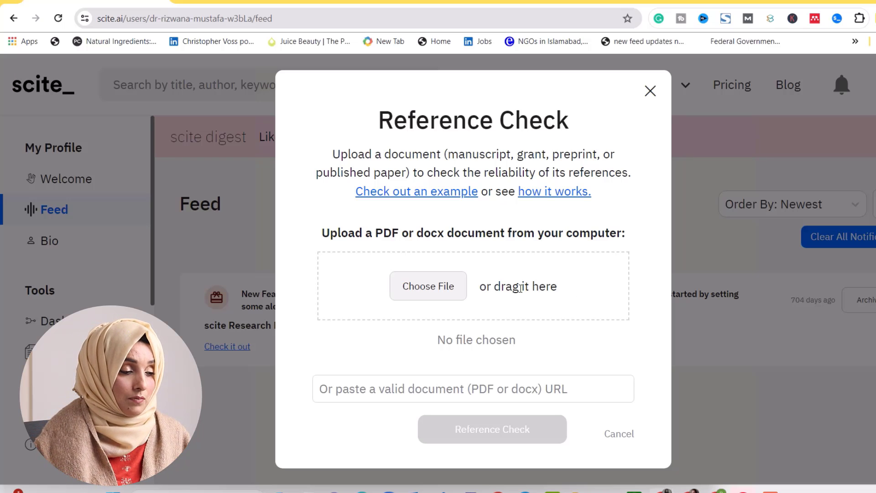
{"action": "left_click", "coordinate": [440, 291]}
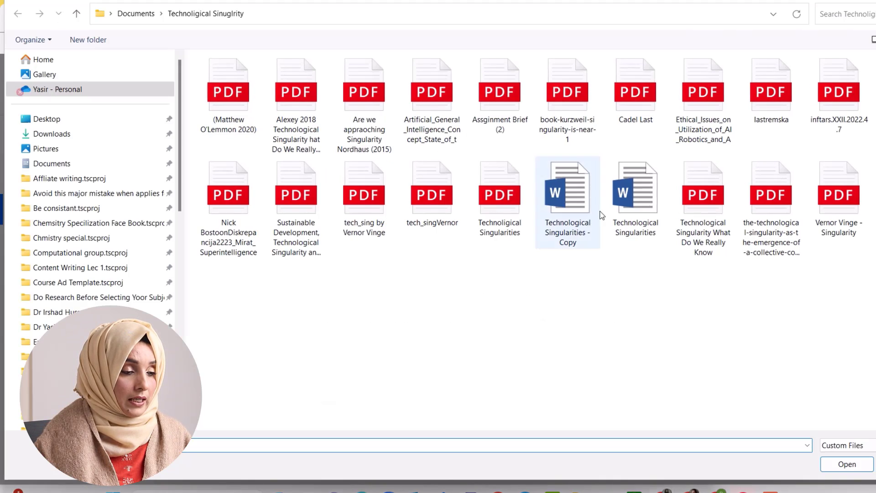
{"action": "left_click", "coordinate": [592, 213]}
{"action": "left_click", "coordinate": [636, 217]}
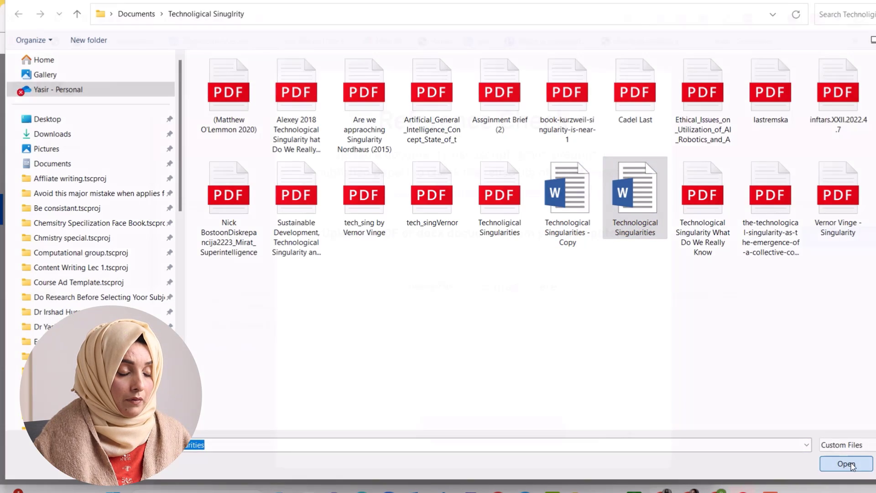
{"action": "left_click", "coordinate": [847, 463]}
{"action": "left_click", "coordinate": [462, 359]}
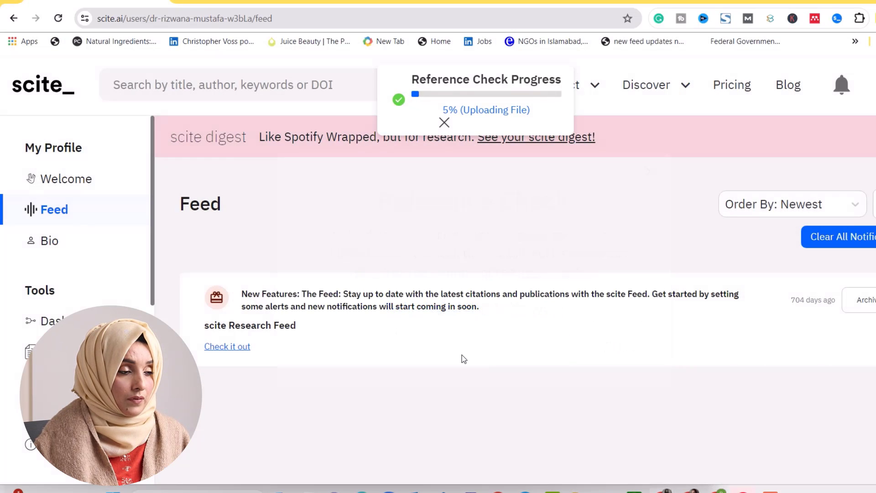
{"action": "scroll", "coordinate": [521, 268], "scroll_direction": "down", "scroll_amount": 2}
{"action": "scroll", "coordinate": [237, 246], "scroll_direction": "down", "scroll_amount": 3}
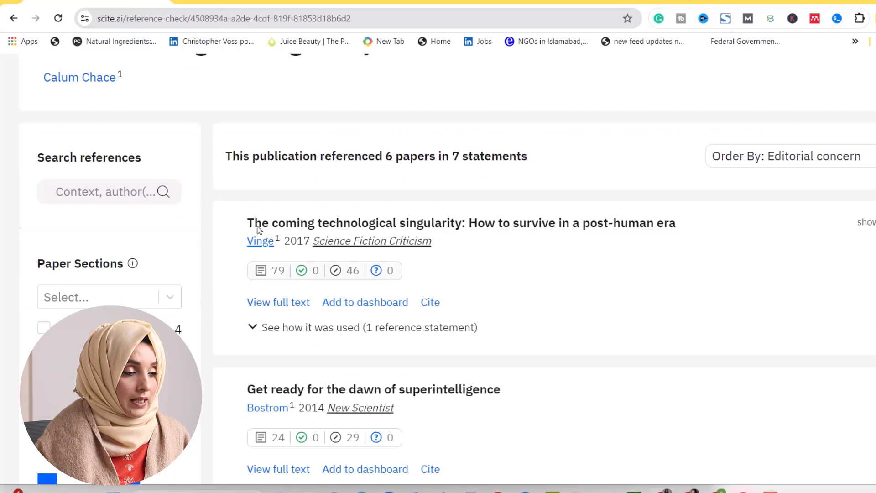
{"action": "scroll", "coordinate": [259, 209], "scroll_direction": "up", "scroll_amount": 2}
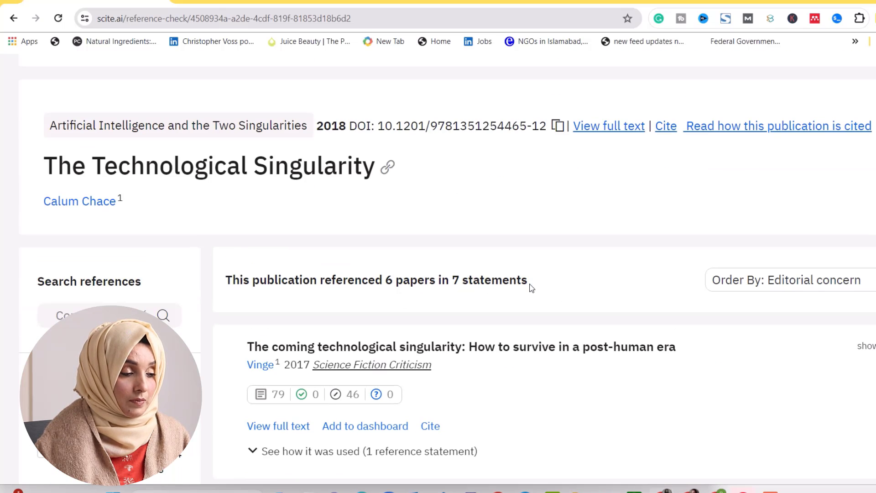
{"action": "scroll", "coordinate": [529, 288], "scroll_direction": "down", "scroll_amount": 2}
{"action": "scroll", "coordinate": [451, 270], "scroll_direction": "down", "scroll_amount": 1}
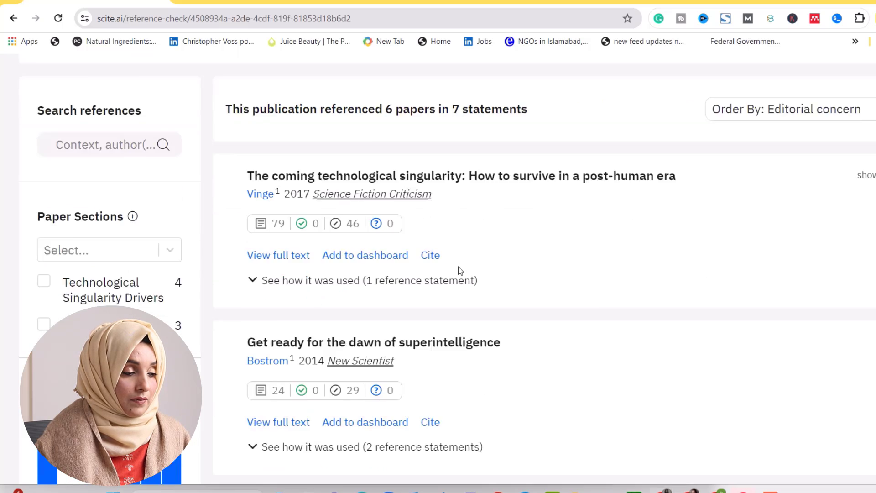
{"action": "scroll", "coordinate": [454, 270], "scroll_direction": "down", "scroll_amount": 2}
{"action": "scroll", "coordinate": [438, 281], "scroll_direction": "down", "scroll_amount": 2}
{"action": "scroll", "coordinate": [424, 322], "scroll_direction": "up", "scroll_amount": 3}
{"action": "scroll", "coordinate": [428, 336], "scroll_direction": "up", "scroll_amount": 4}
{"action": "scroll", "coordinate": [577, 260], "scroll_direction": "up", "scroll_amount": 2}
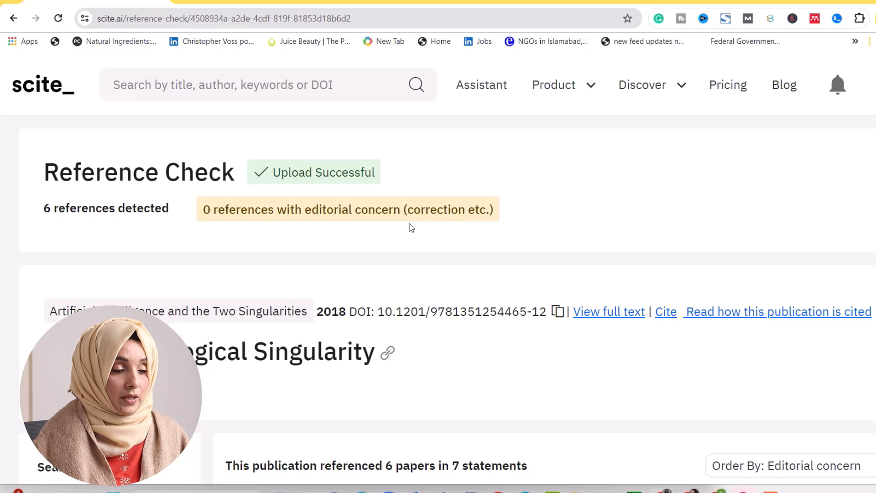
{"action": "scroll", "coordinate": [411, 228], "scroll_direction": "down", "scroll_amount": 5}
{"action": "scroll", "coordinate": [411, 227], "scroll_direction": "down", "scroll_amount": 5}
{"action": "scroll", "coordinate": [411, 227], "scroll_direction": "down", "scroll_amount": 3}
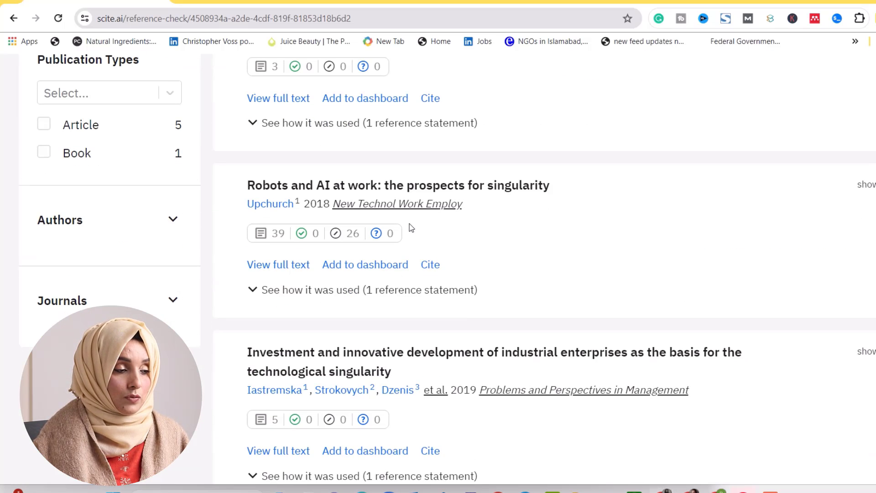
Open the 'Robots and AI at work: the prospects for singularity' report.
{"action": "left_click", "coordinate": [349, 189]}
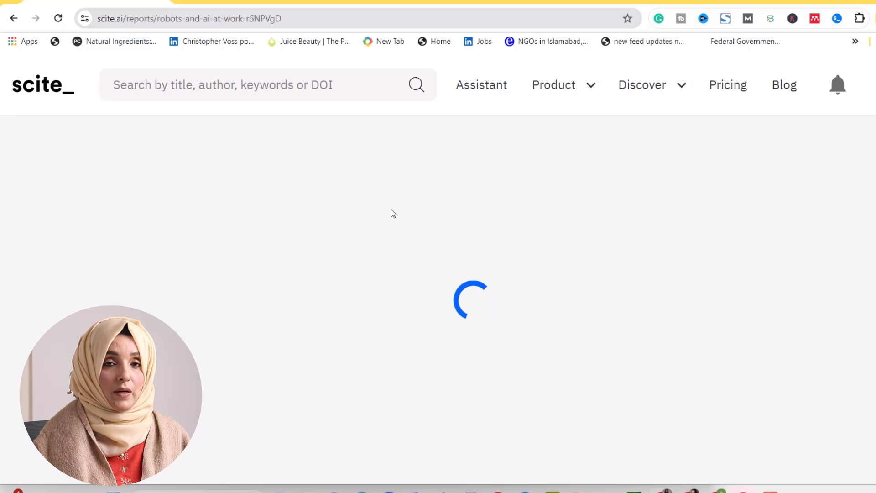
{"action": "scroll", "coordinate": [358, 306], "scroll_direction": "down", "scroll_amount": 3}
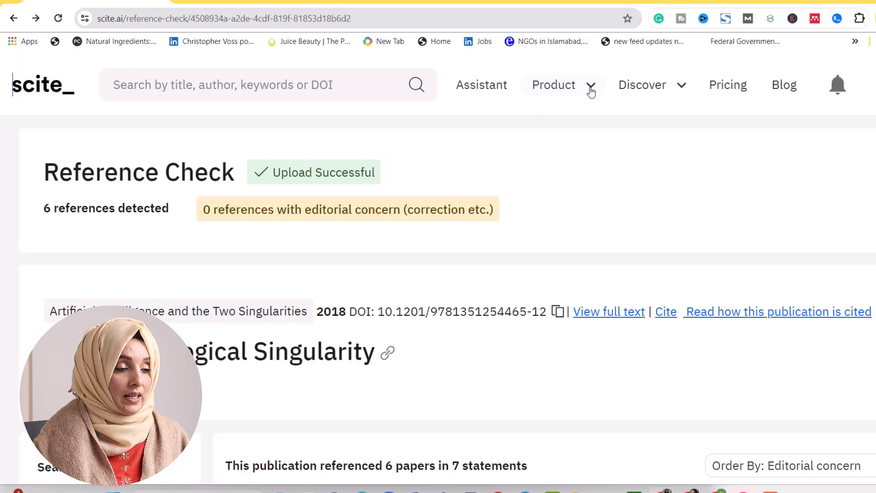
Ask the Assistant the pasted question about imidazole-based ionic liquids in NSAIDs.
{"action": "left_click", "coordinate": [590, 87]}
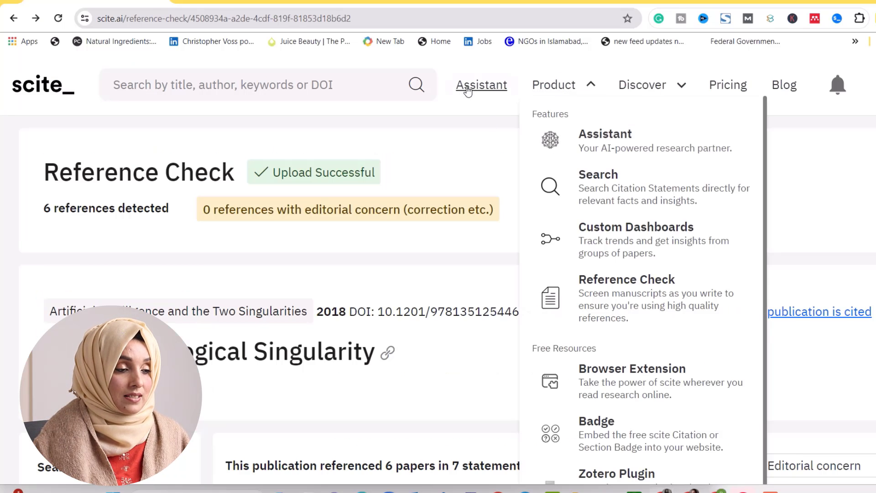
{"action": "left_click", "coordinate": [582, 144]}
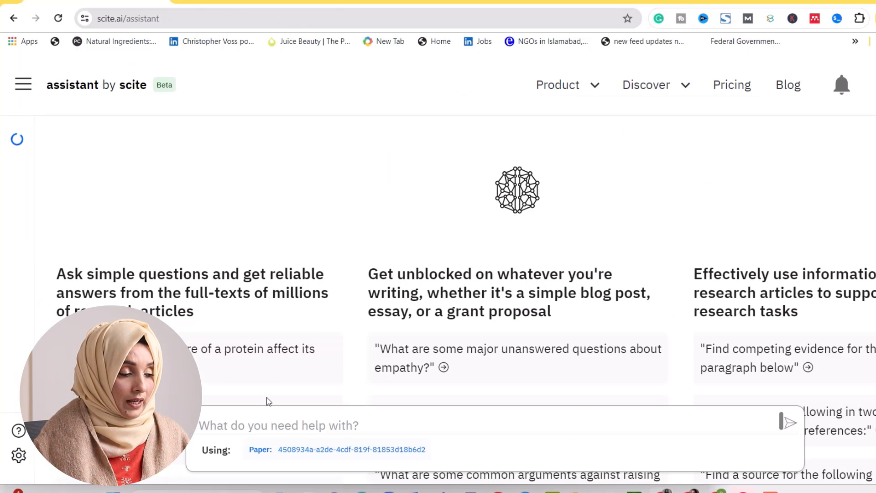
{"action": "left_click", "coordinate": [223, 424]}
{"action": "key", "text": "ctrl+v"}
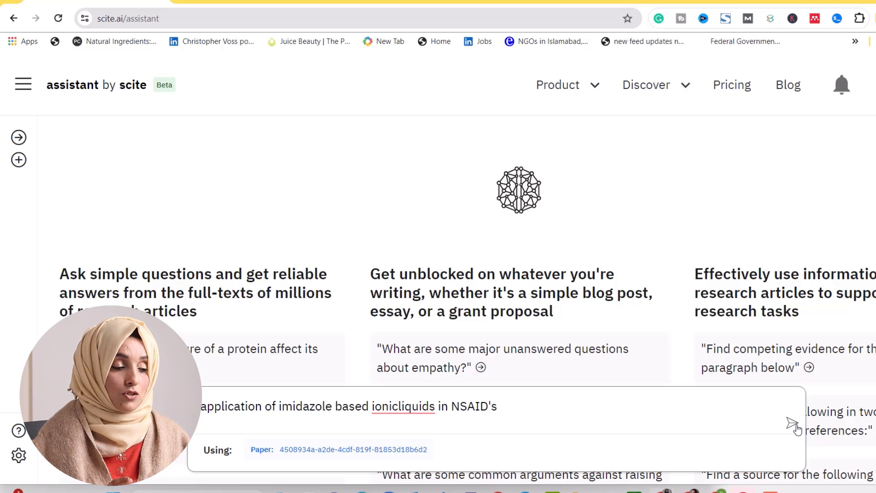
{"action": "left_click", "coordinate": [794, 426]}
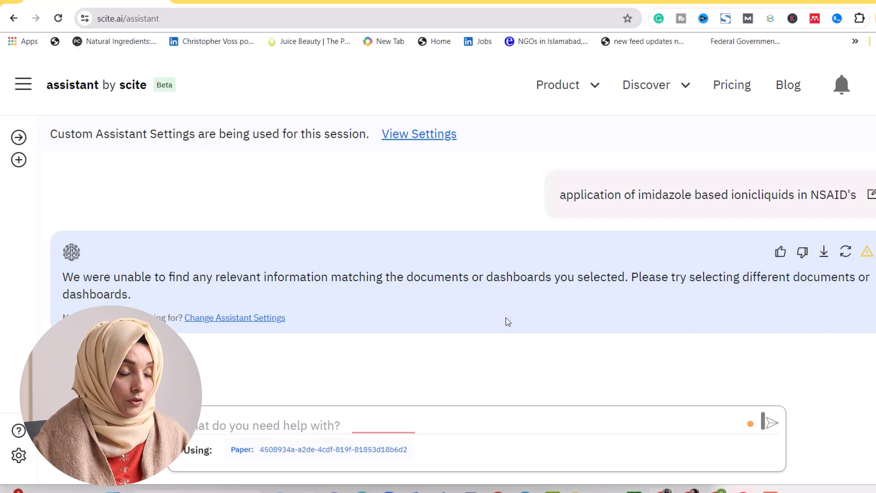
{"action": "scroll", "coordinate": [527, 223], "scroll_direction": "down", "scroll_amount": 3}
{"action": "scroll", "coordinate": [527, 222], "scroll_direction": "down", "scroll_amount": 1}
{"action": "scroll", "coordinate": [527, 222], "scroll_direction": "down", "scroll_amount": 1}
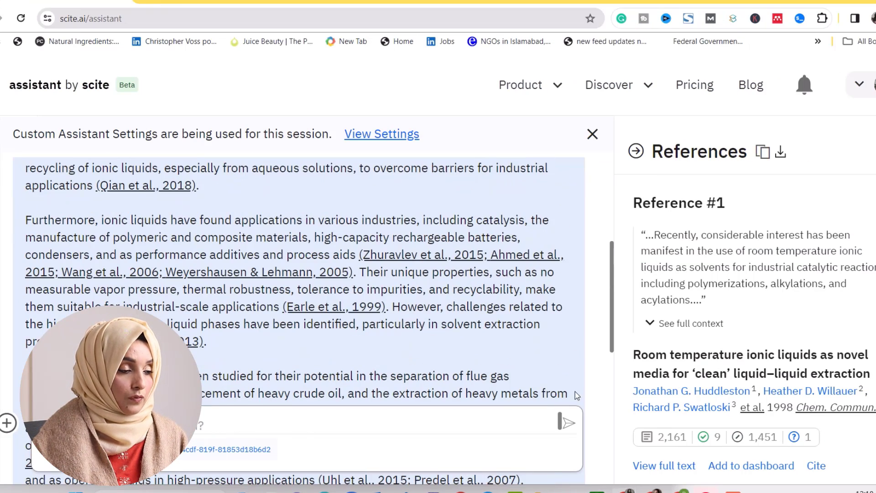
{"action": "scroll", "coordinate": [381, 308], "scroll_direction": "down", "scroll_amount": 2}
{"action": "scroll", "coordinate": [688, 287], "scroll_direction": "down", "scroll_amount": 3}
{"action": "scroll", "coordinate": [688, 287], "scroll_direction": "down", "scroll_amount": 2}
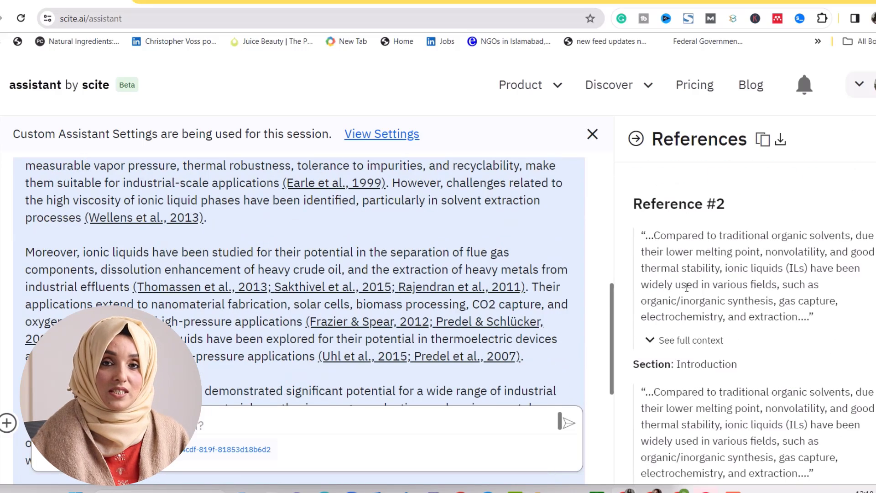
{"action": "scroll", "coordinate": [570, 302], "scroll_direction": "down", "scroll_amount": 5}
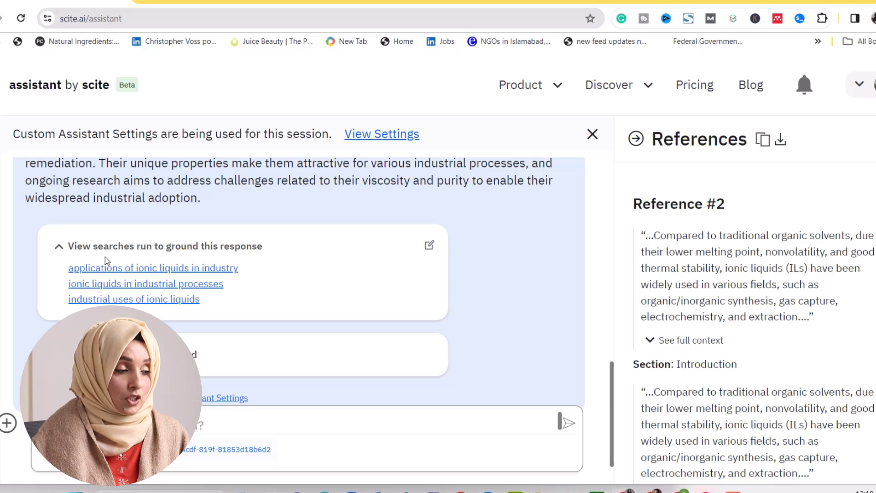
{"action": "mouse_move", "coordinate": [164, 245]}
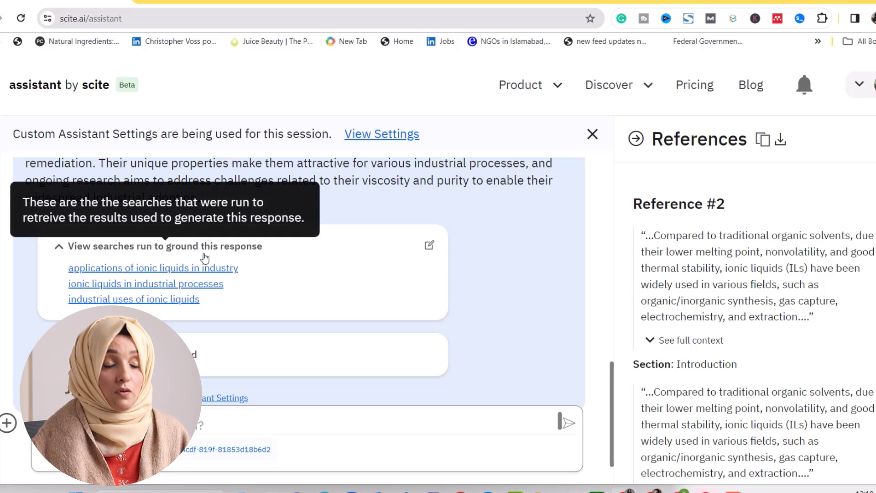
{"action": "scroll", "coordinate": [225, 259], "scroll_direction": "down", "scroll_amount": 1}
Expand the list of publications consulted for the ionic liquids industrial applications answer.
{"action": "left_click", "coordinate": [137, 302]}
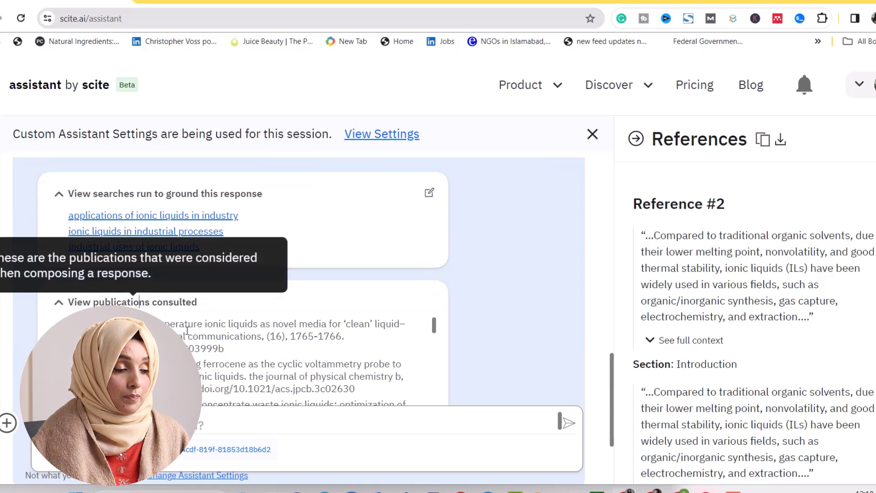
{"action": "scroll", "coordinate": [243, 343], "scroll_direction": "down", "scroll_amount": 1}
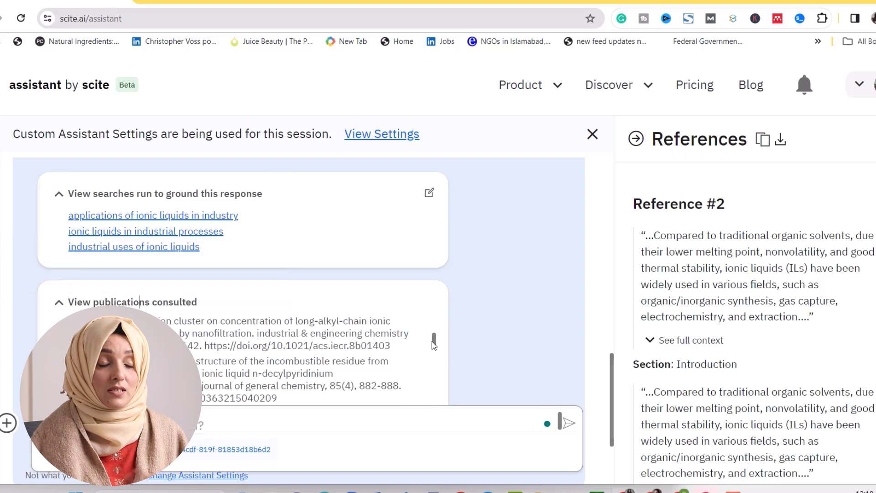